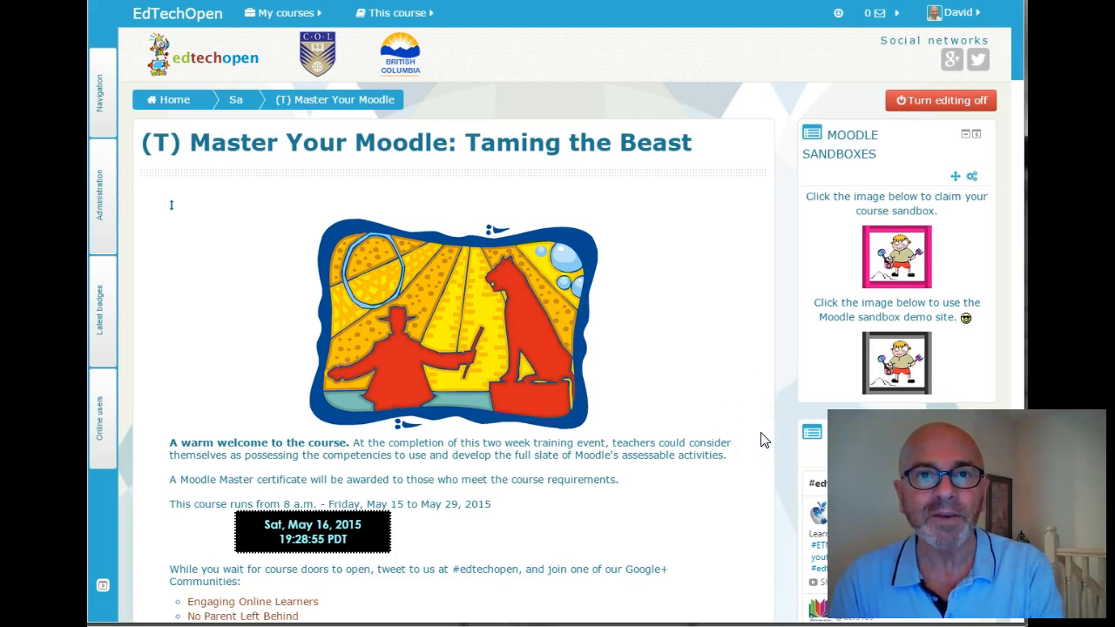
Add a new Assignment activity to the Day 2 - Sunday section of the course.
left_click(752, 465)
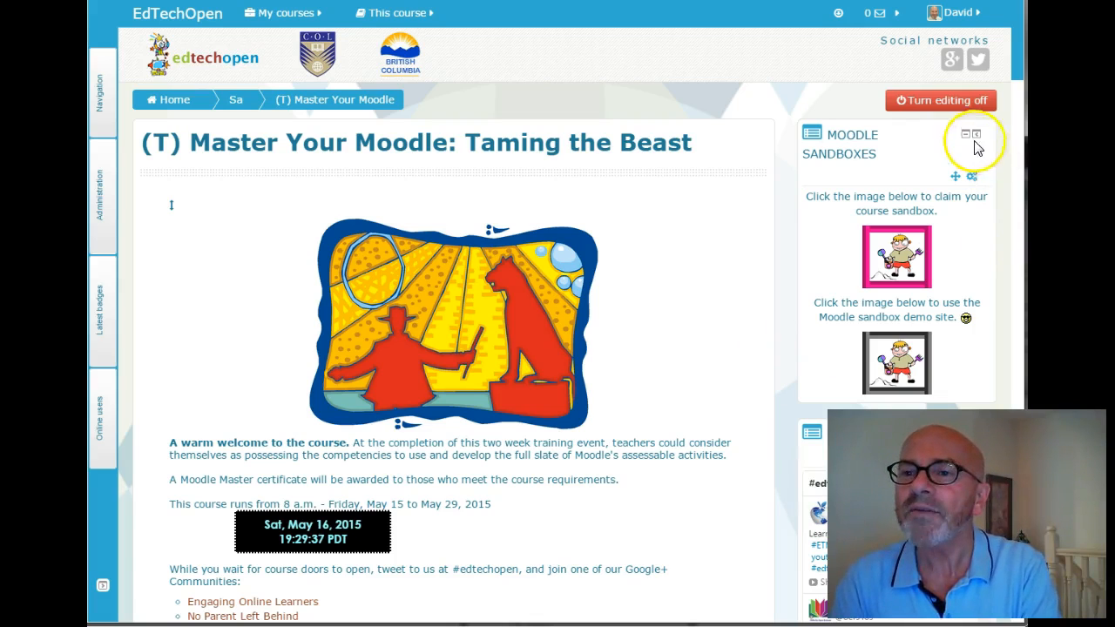
scroll(738, 309, "down", 6)
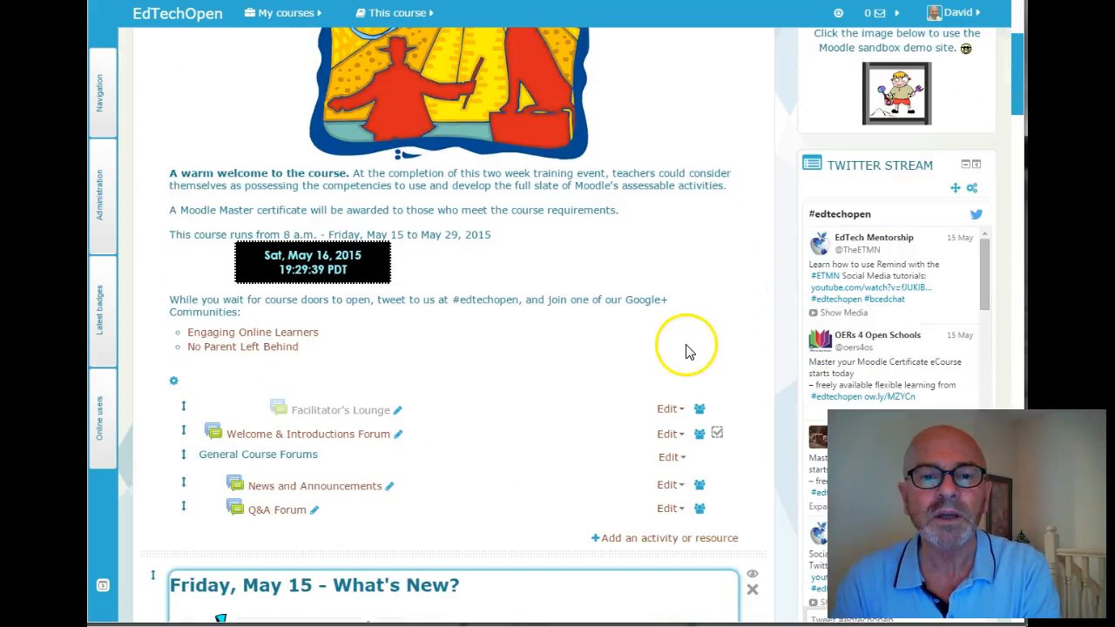
scroll(684, 361, "down", 10)
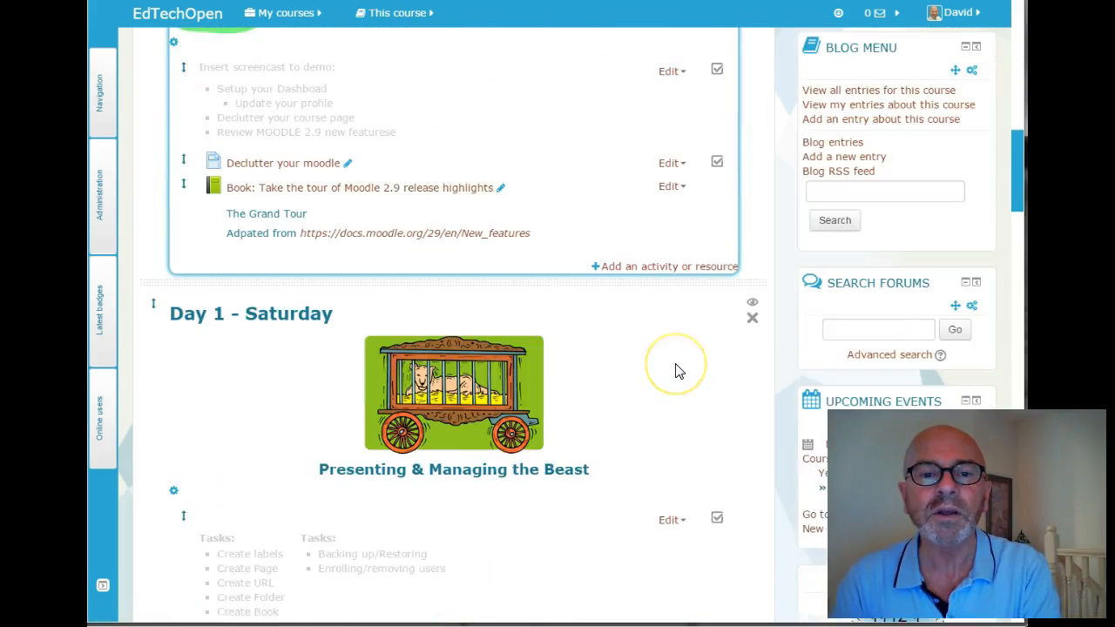
scroll(678, 371, "down", 5)
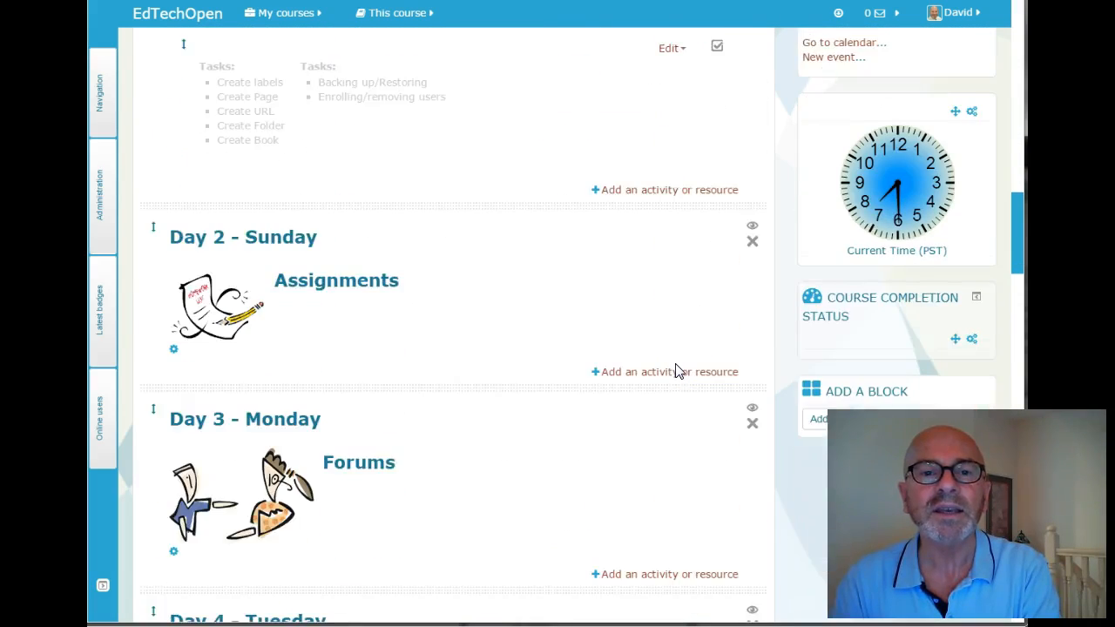
scroll(678, 370, "up", 2)
scroll(676, 369, "down", 3)
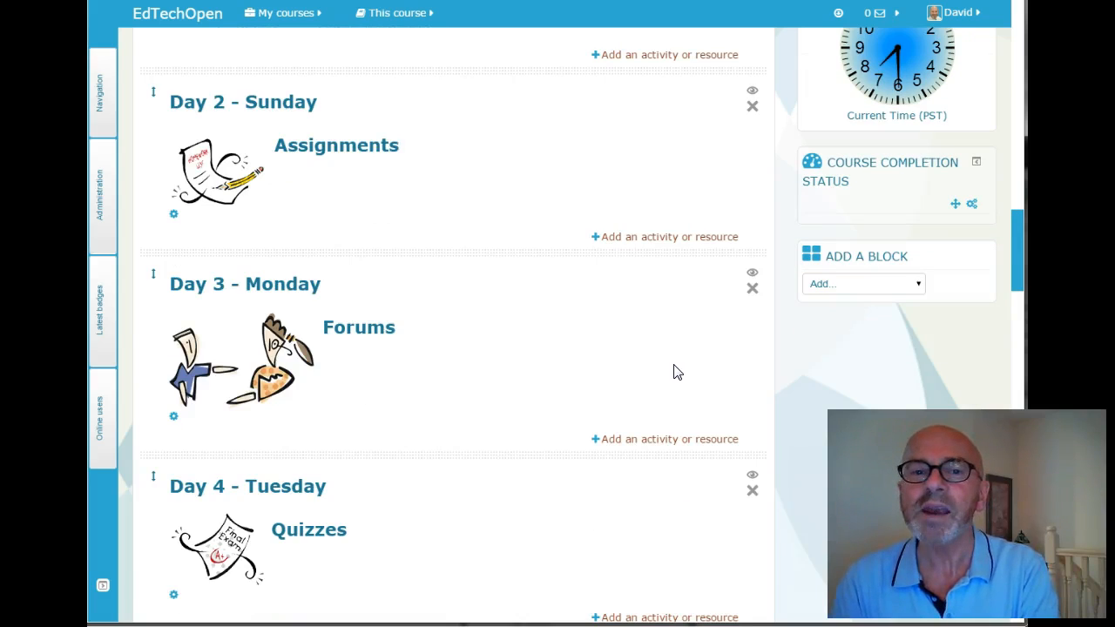
left_click(668, 243)
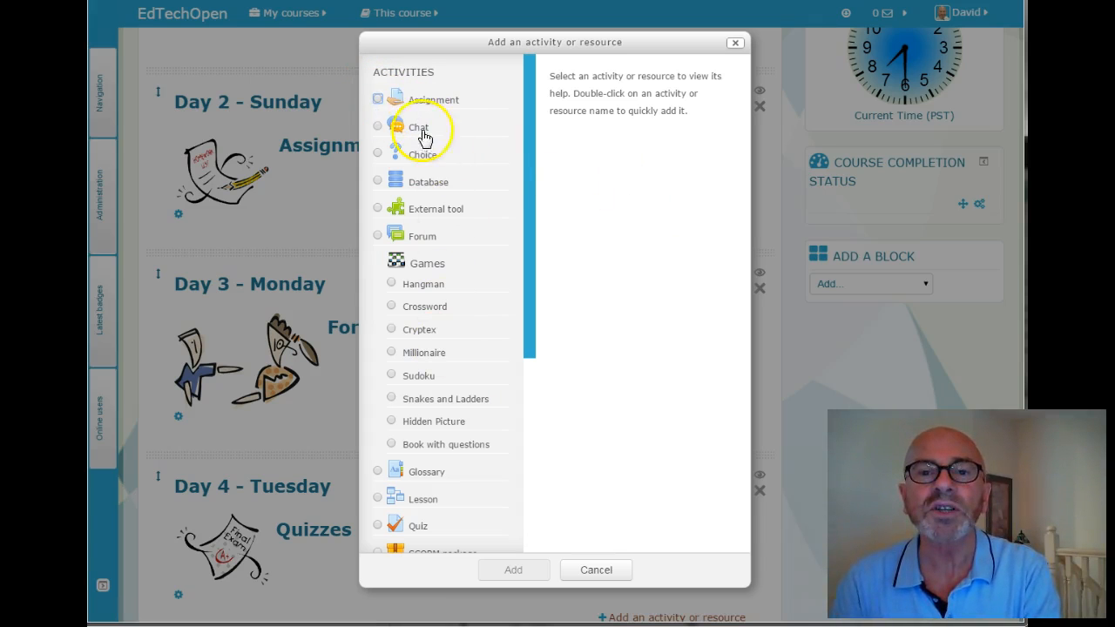
left_click(378, 101)
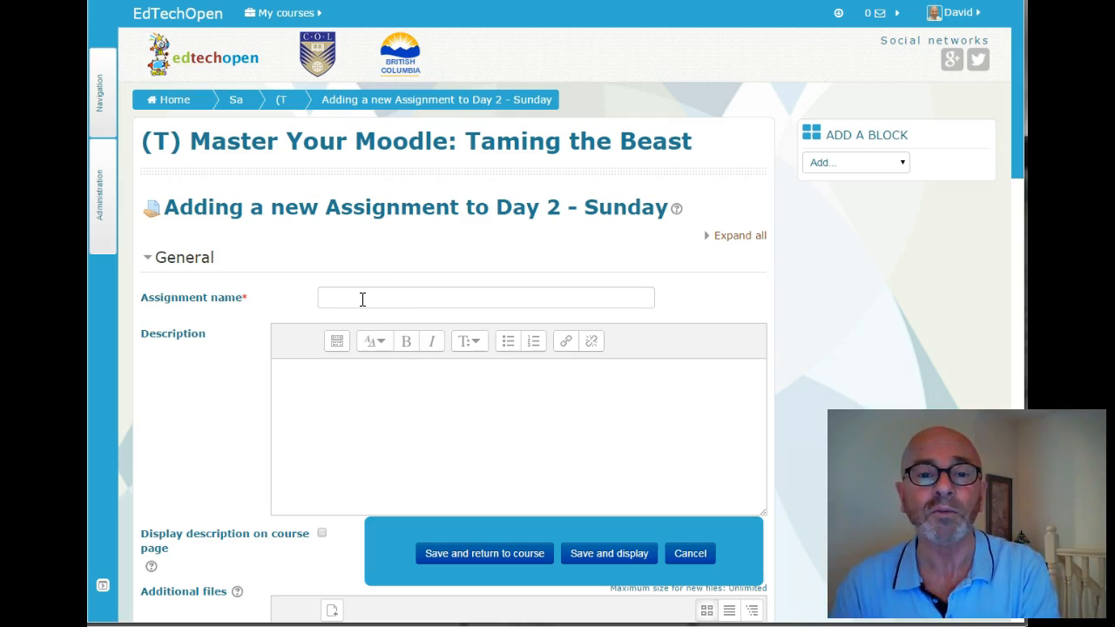
Name the assignment "Debate on Cell phone use".
left_click(327, 297)
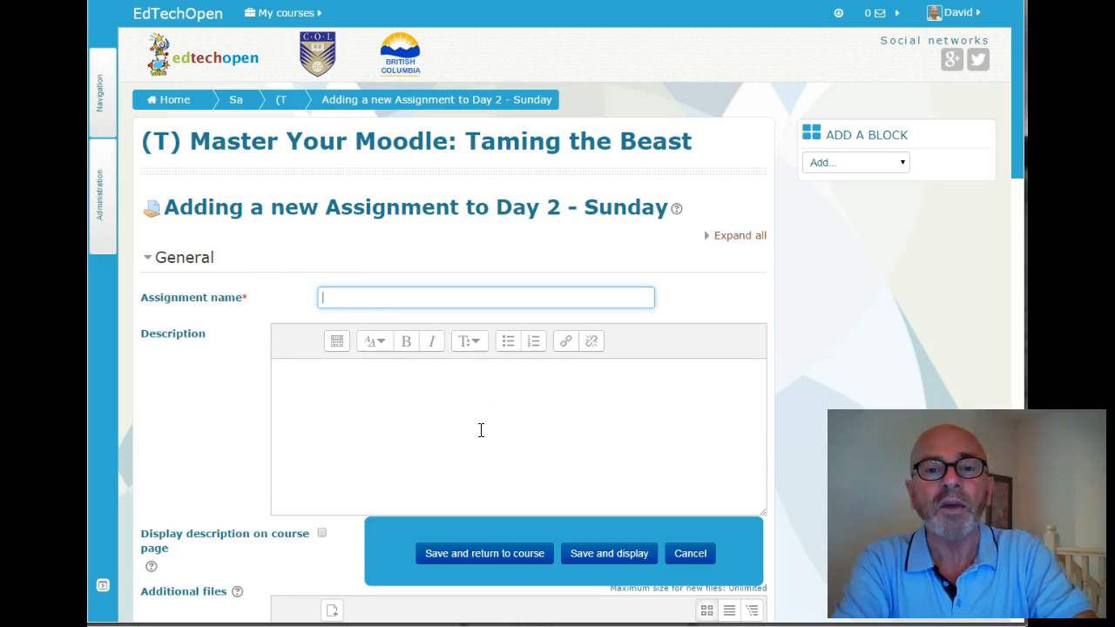
type("Debate on")
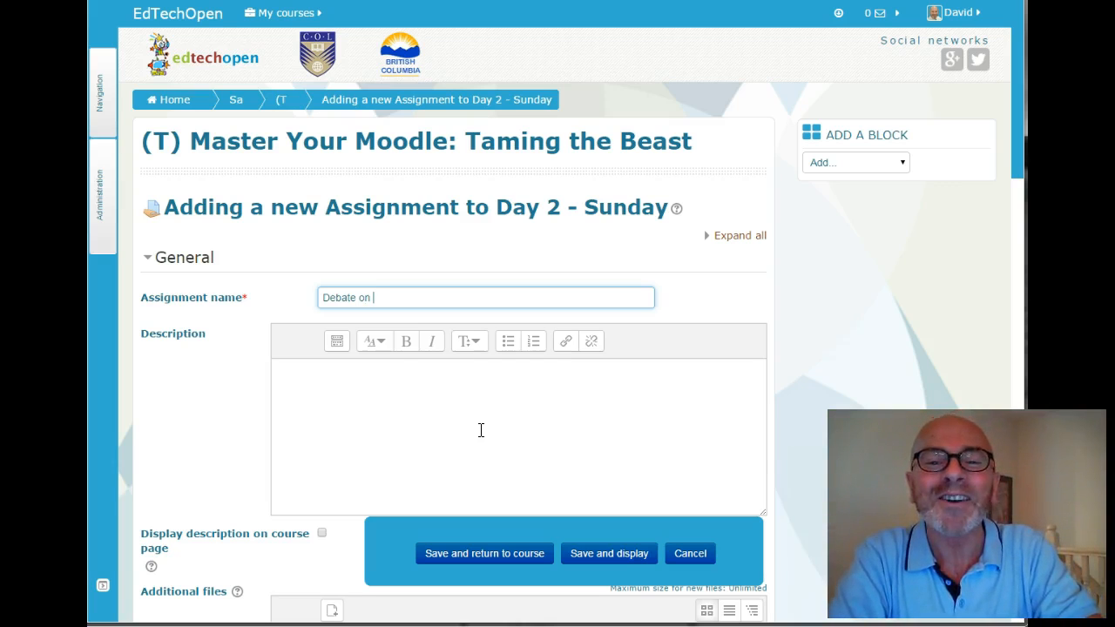
type("Cell phone ")
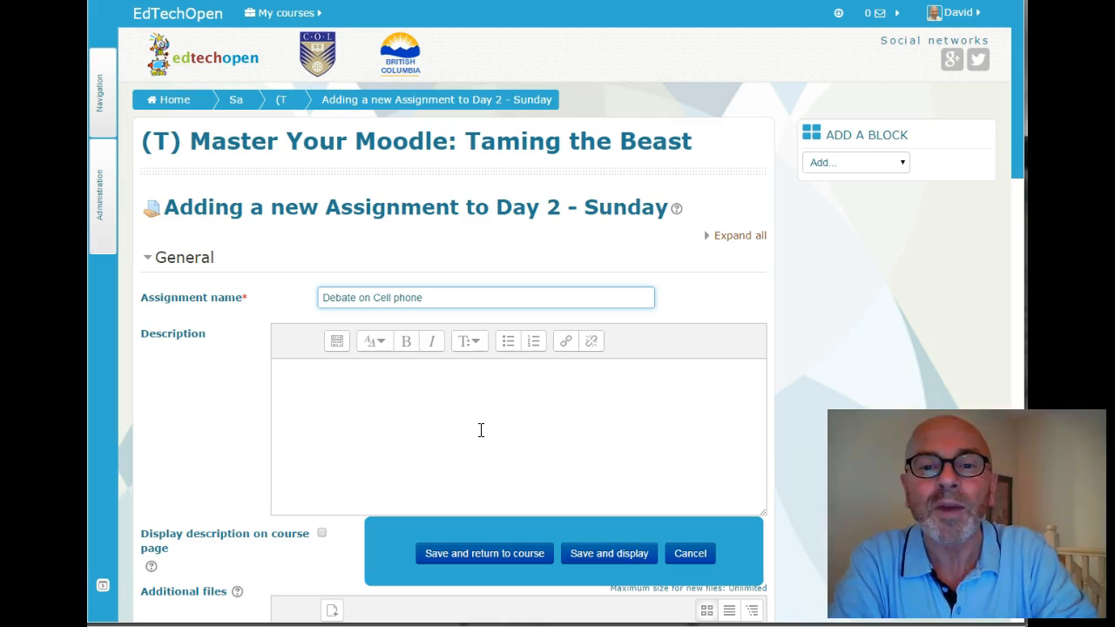
type("use")
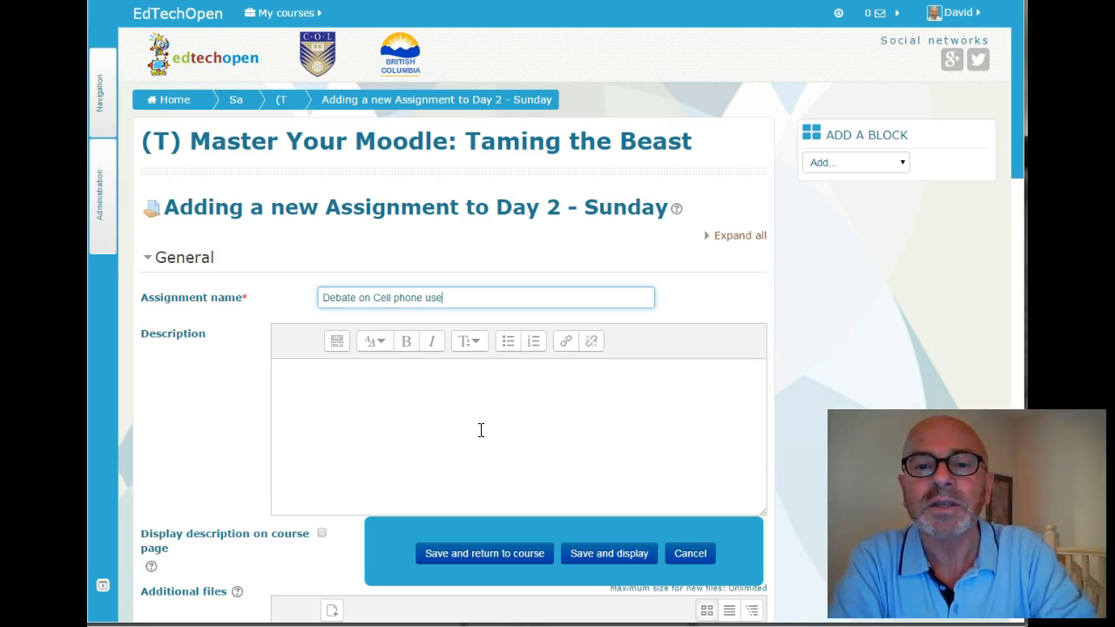
Begin the assignment description with the question "Do Cell phones make people rude?".
left_click(438, 452)
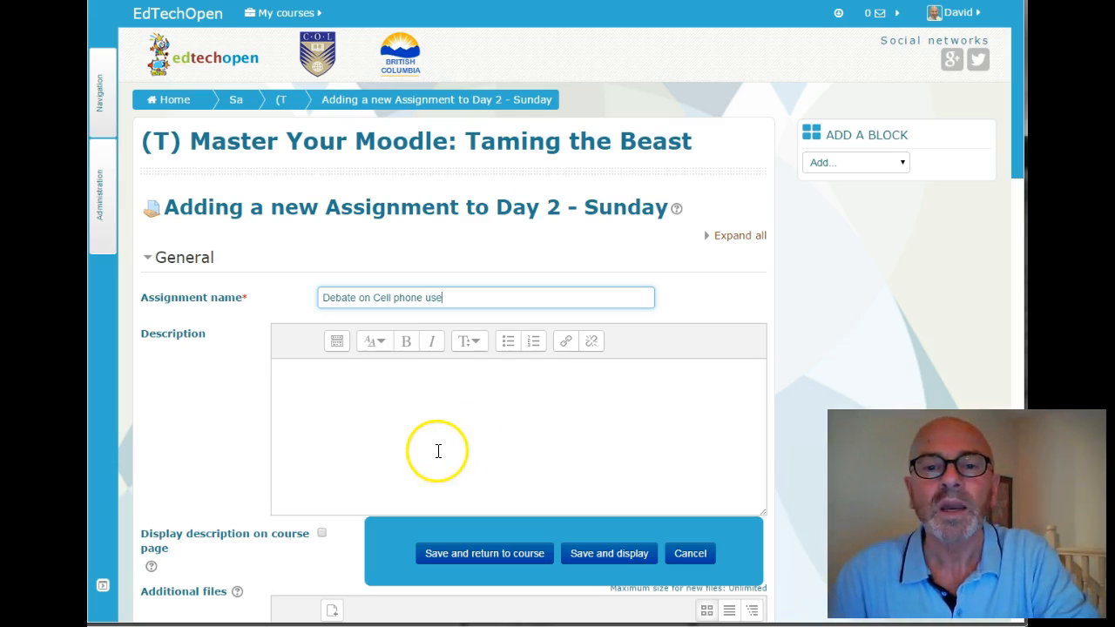
left_click(428, 438)
scroll(458, 403, "down", 2)
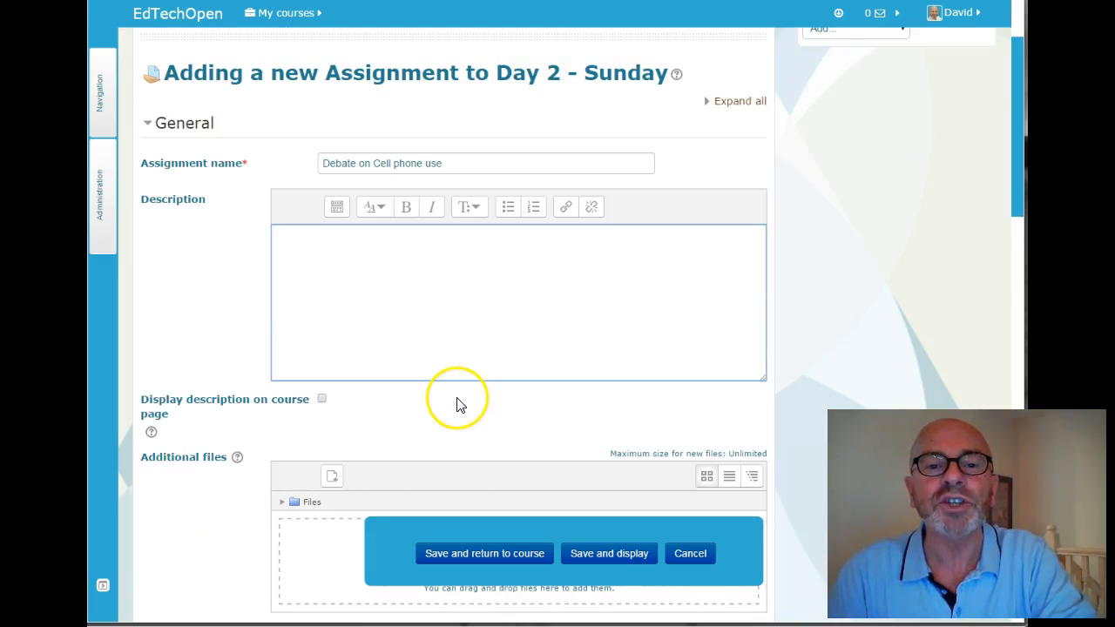
scroll(460, 403, "up", 1)
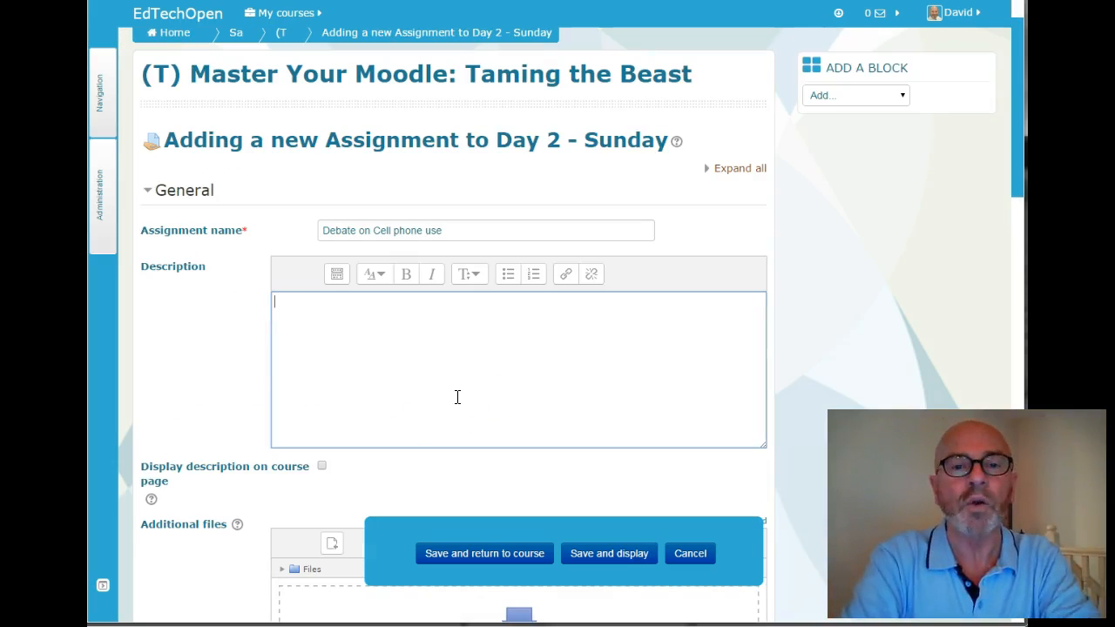
type("Do")
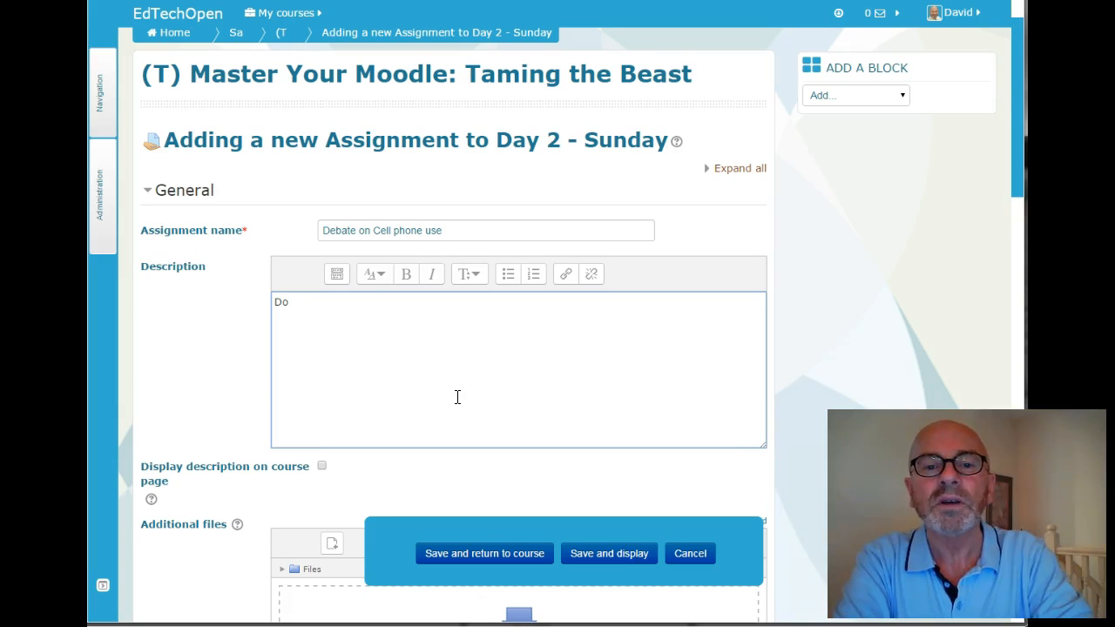
type(" Ce")
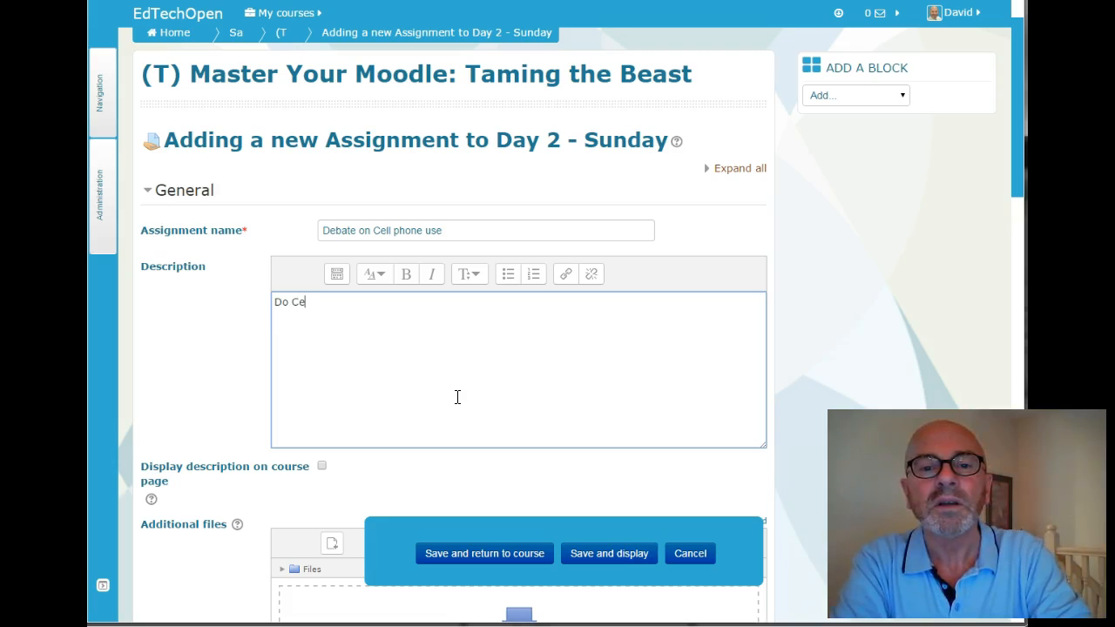
type("ll phone smad")
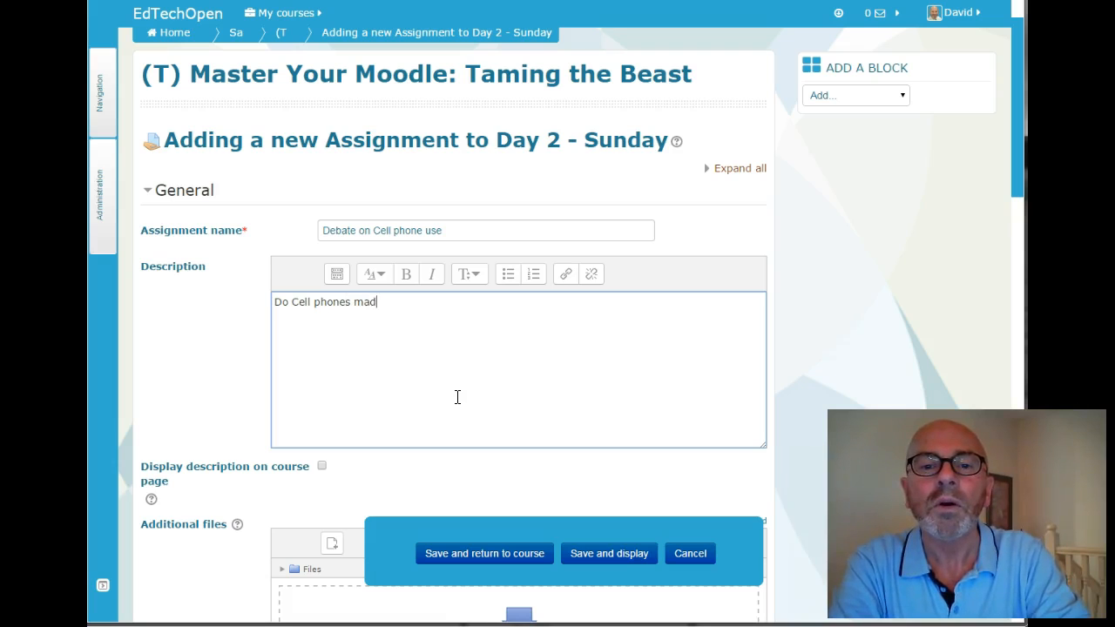
key("BackSpace")
type("ke peo")
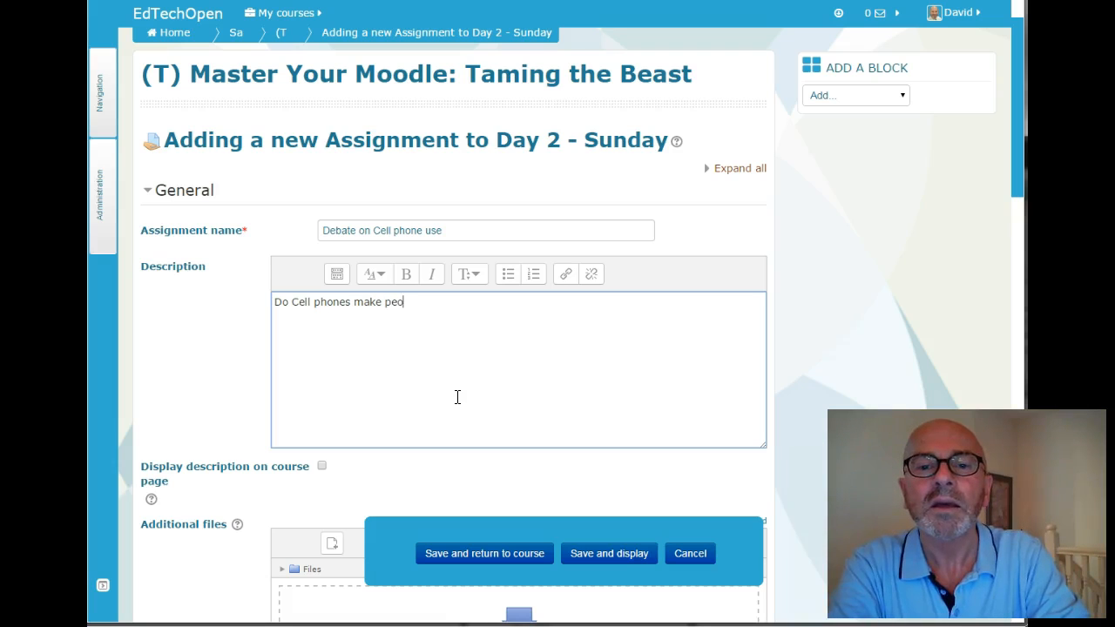
type("ple rude?")
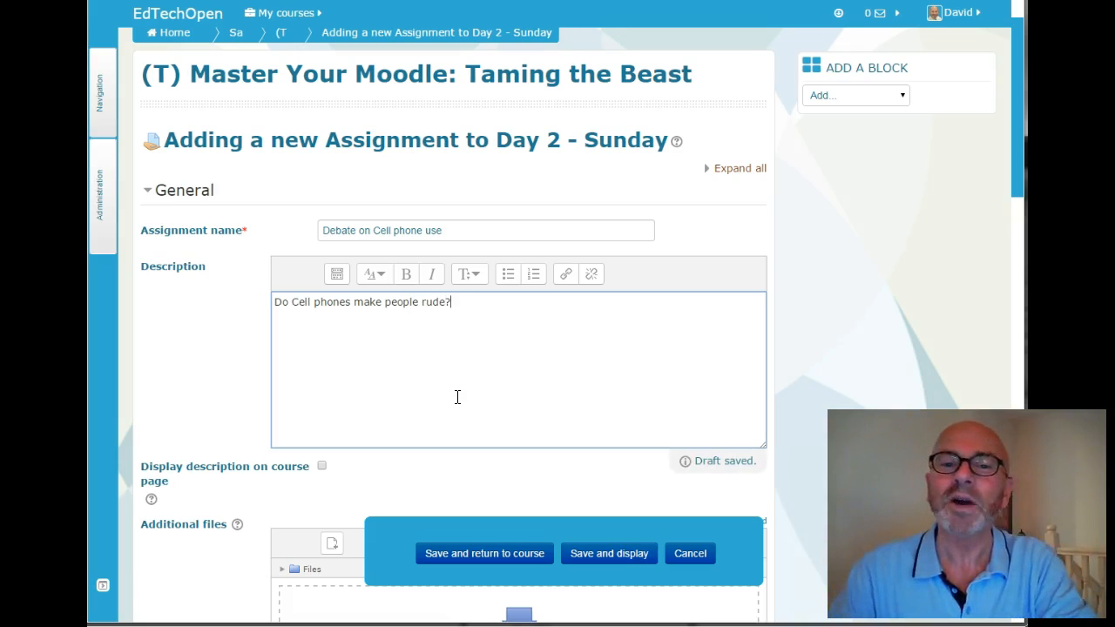
Add a second description paragraph reading "Write a 250 word essay on the societal impact of cell phone use.".
key("Return")
type("Write a ")
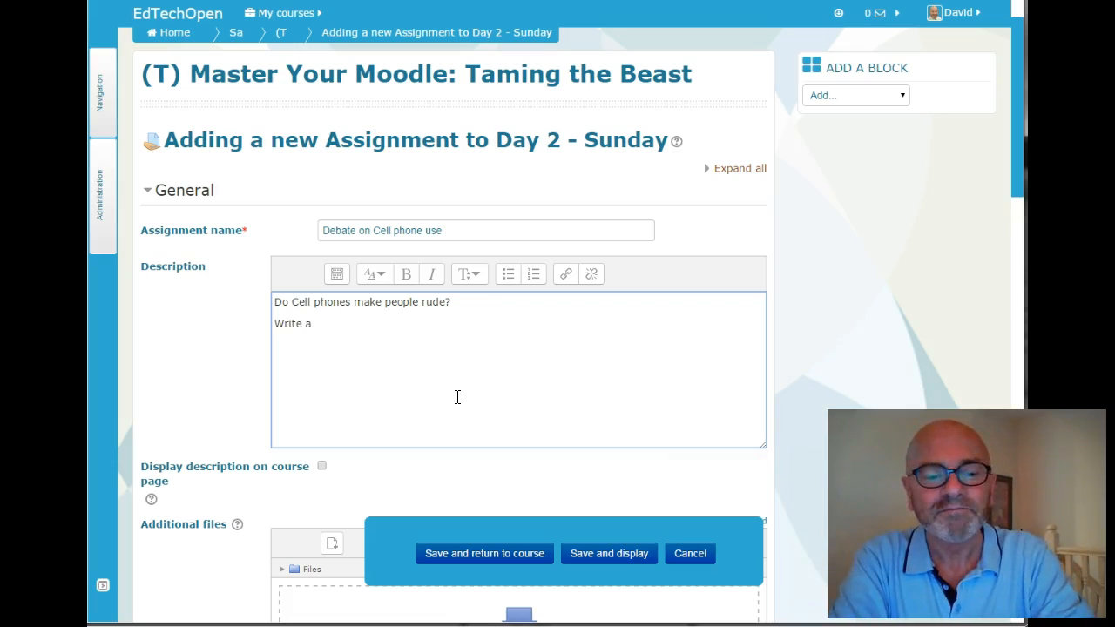
type("25p")
key("BackSpace")
key("BackSpace")
type("0 word essay on")
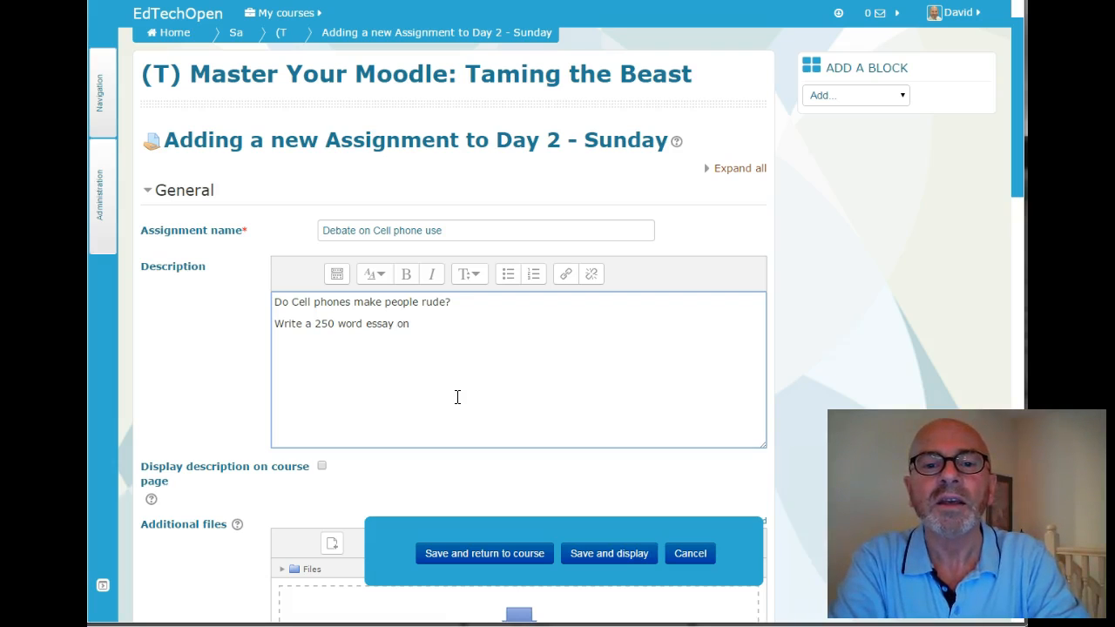
type(" the societ")
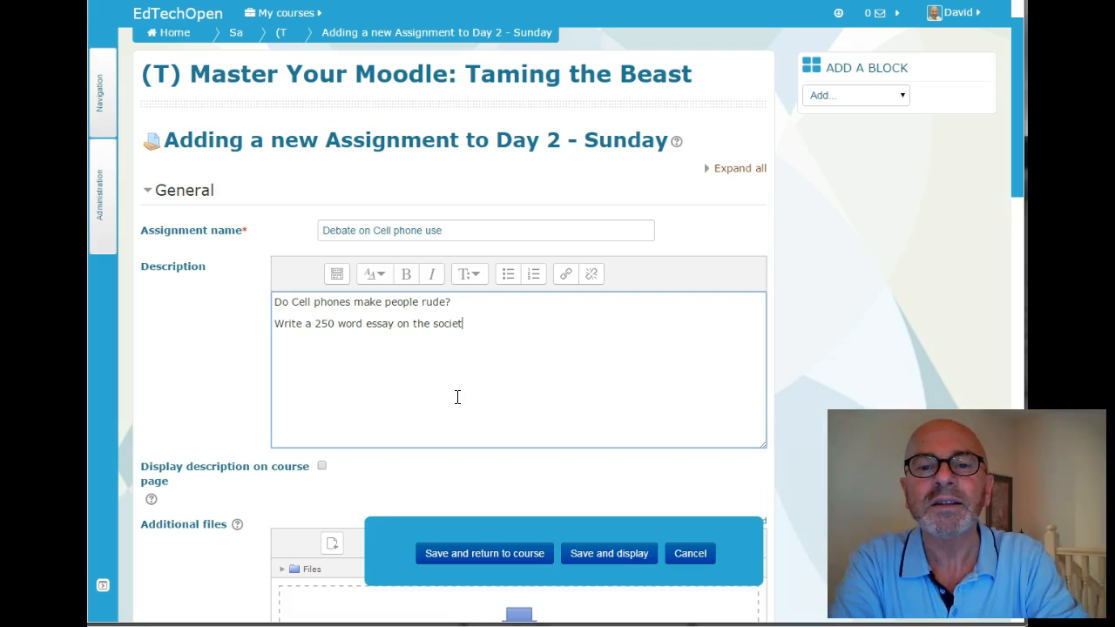
type("al impact of ")
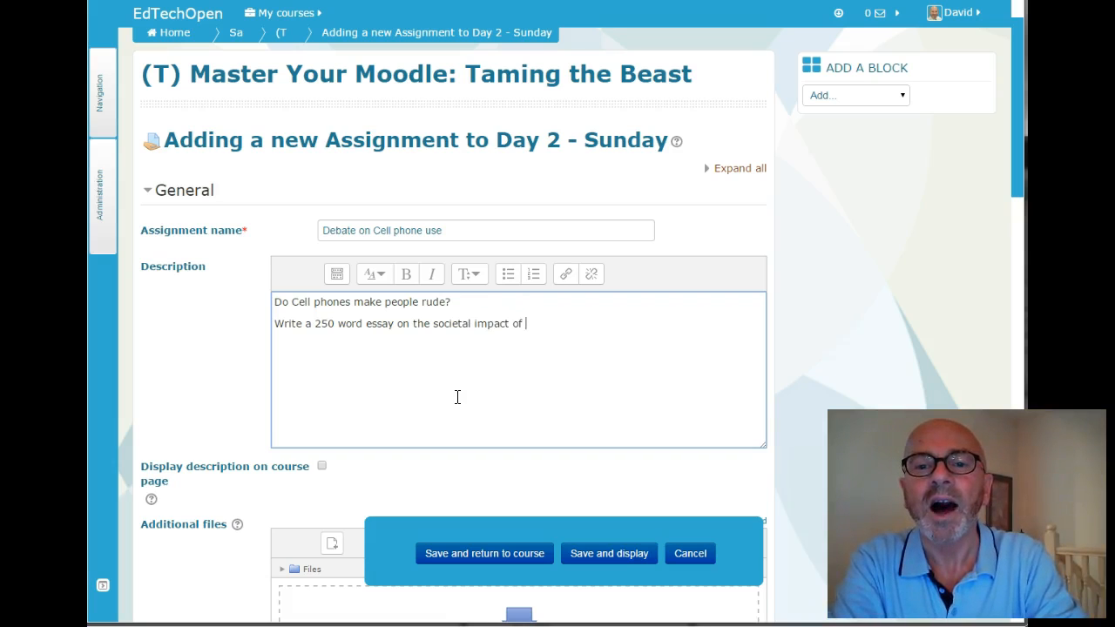
type("cell phone use.")
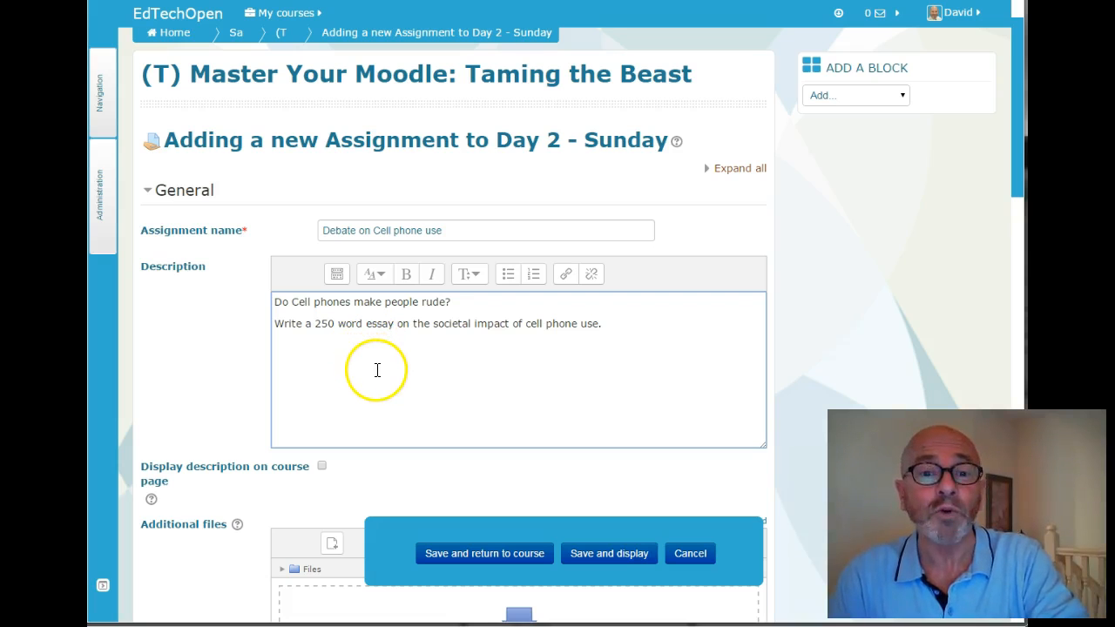
Disable the Allow submissions from date and set the assignment's due date to 22 May 2015.
scroll(377, 371, "down", 1)
scroll(376, 372, "down", 3)
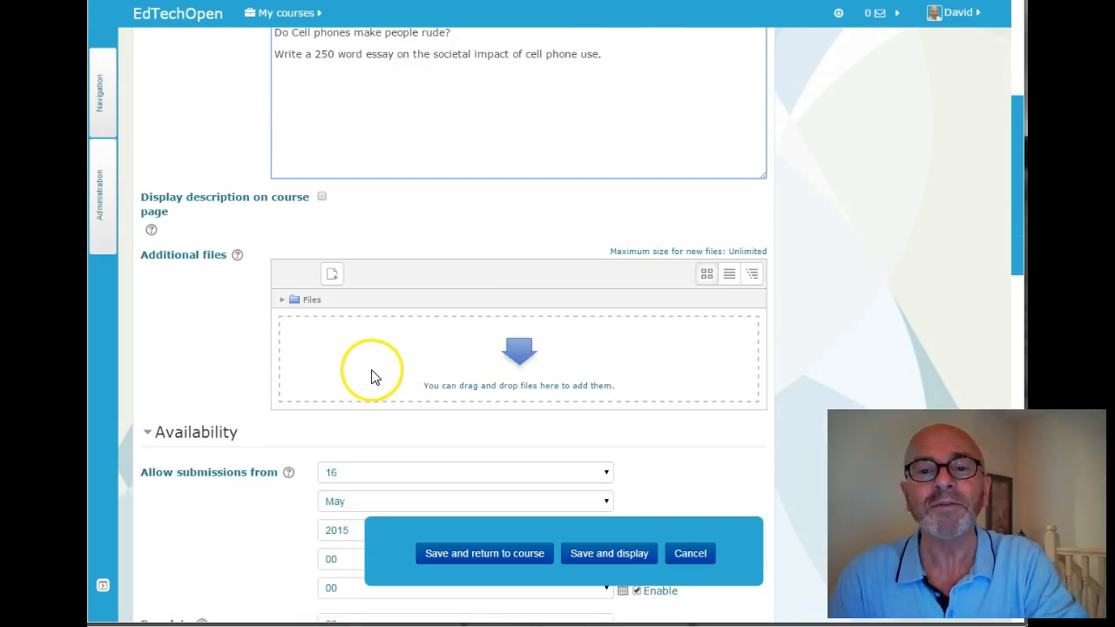
scroll(413, 335, "down", 2)
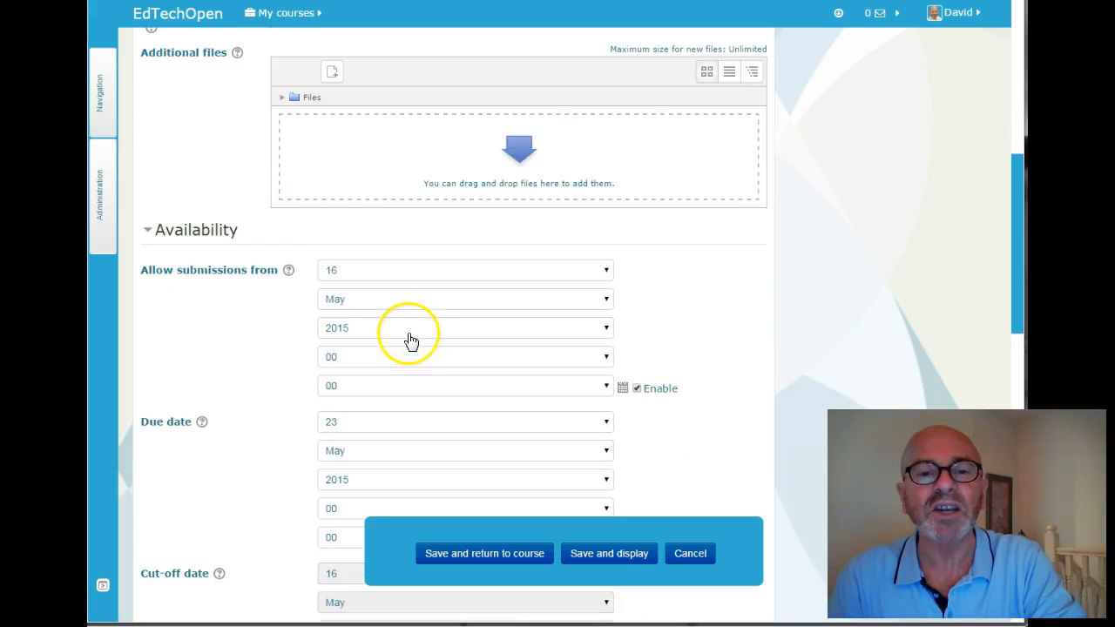
scroll(283, 273, "down", 2)
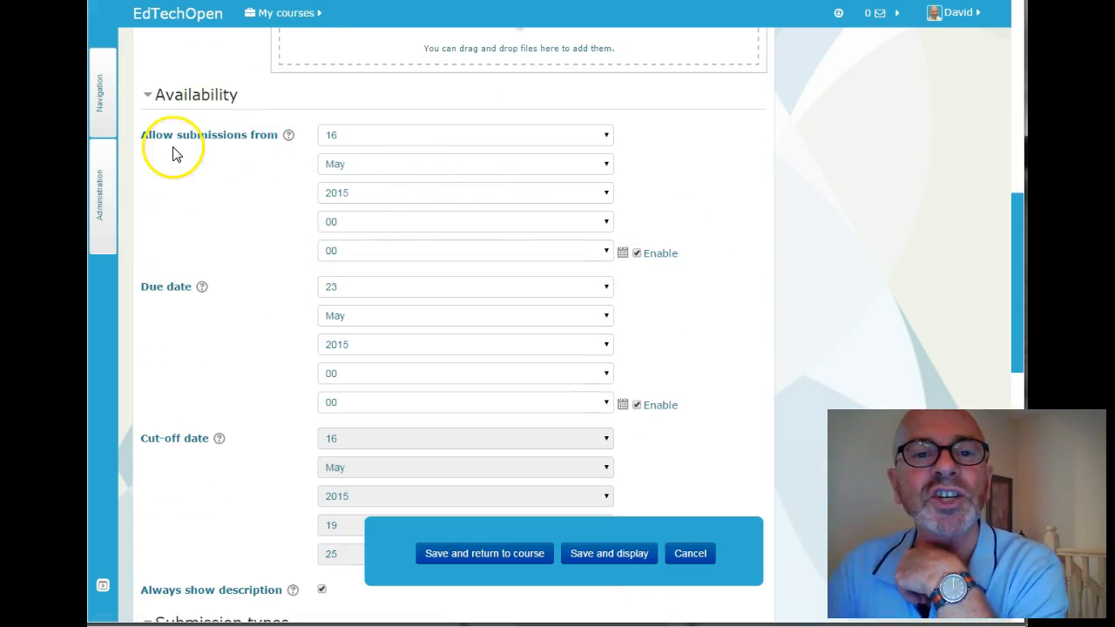
left_click(637, 253)
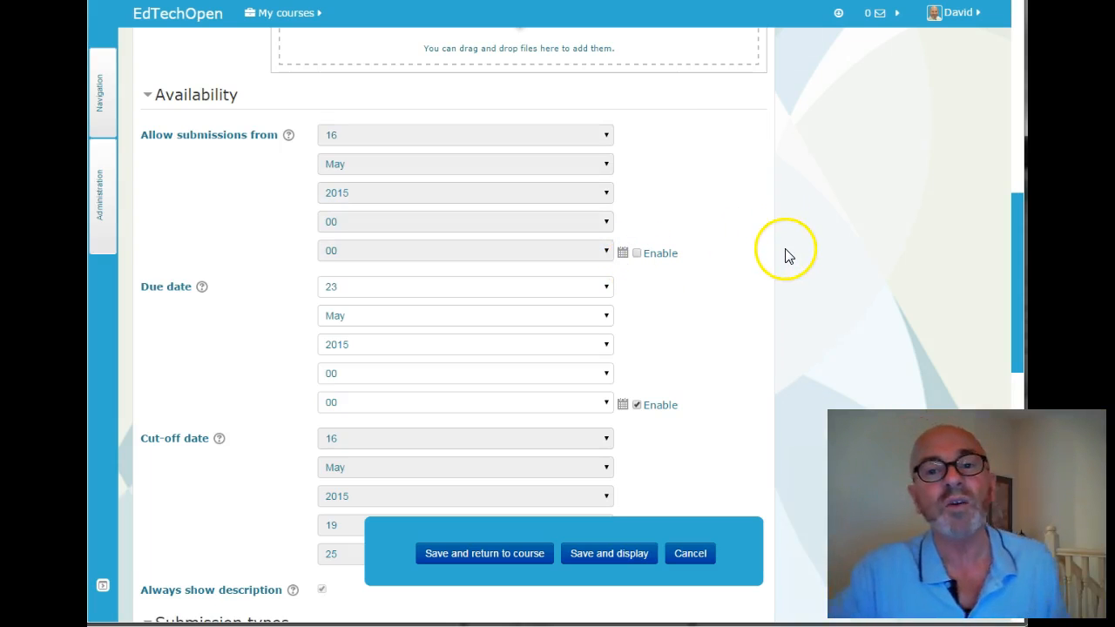
scroll(746, 291, "down", 1)
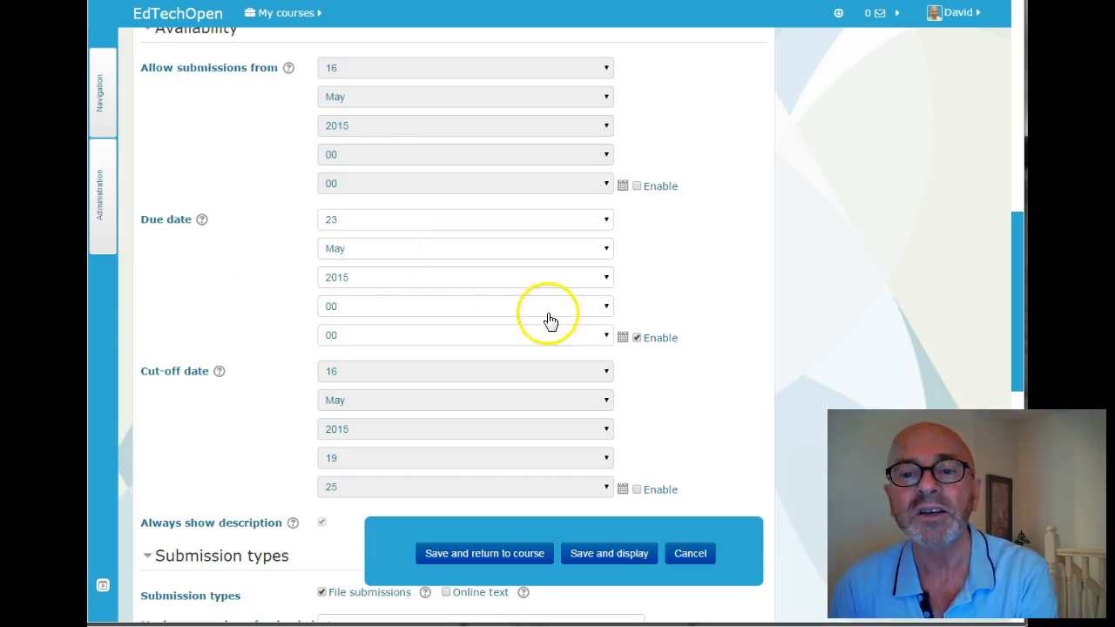
left_click(624, 341)
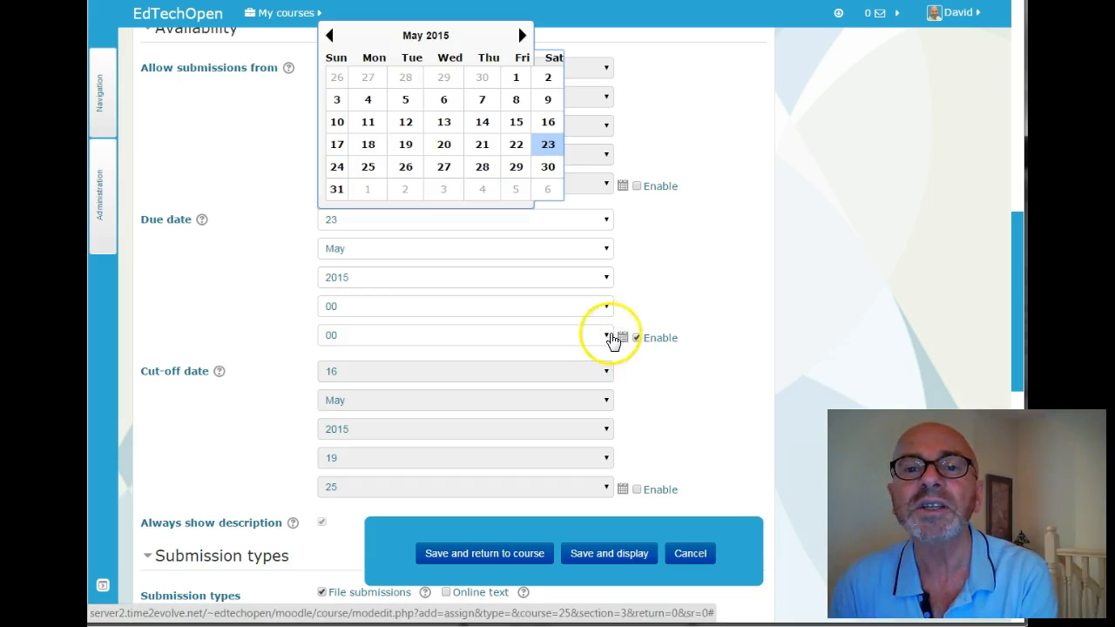
left_click(520, 155)
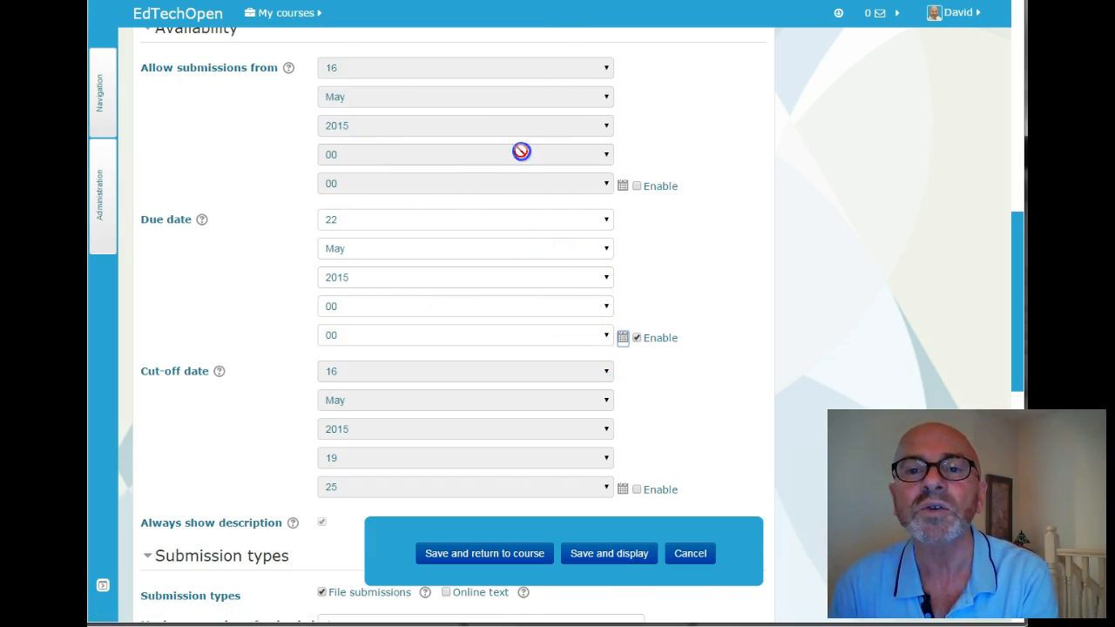
Set the assignment's maximum submission size to 1MB in the submission types settings.
scroll(793, 339, "down", 3)
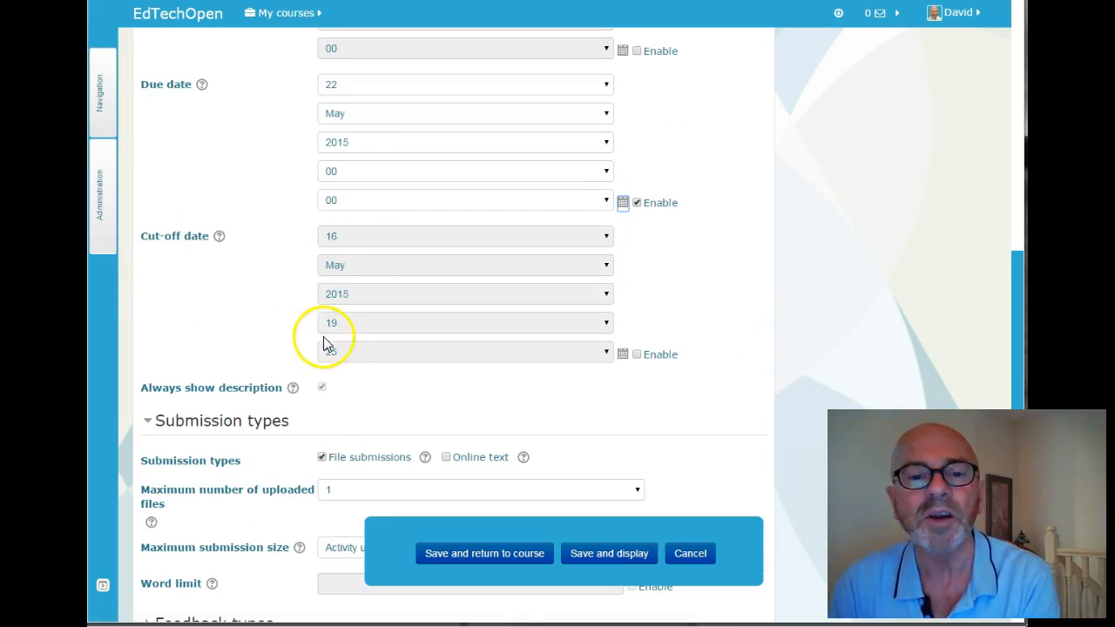
scroll(378, 376, "down", 4)
scroll(378, 373, "down", 2)
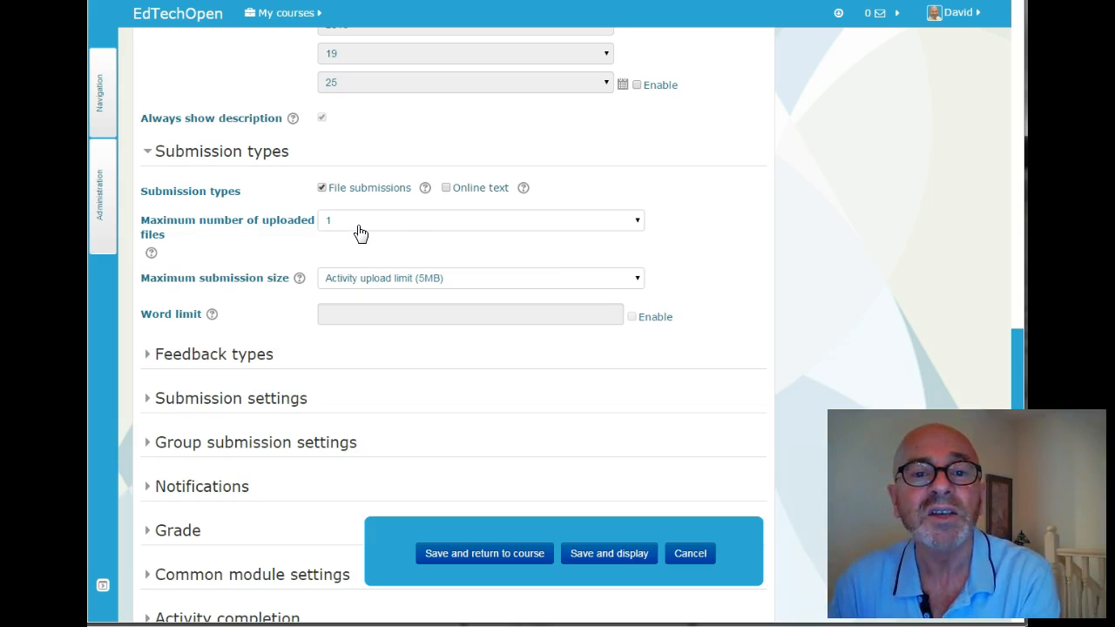
scroll(372, 250, "down", 2)
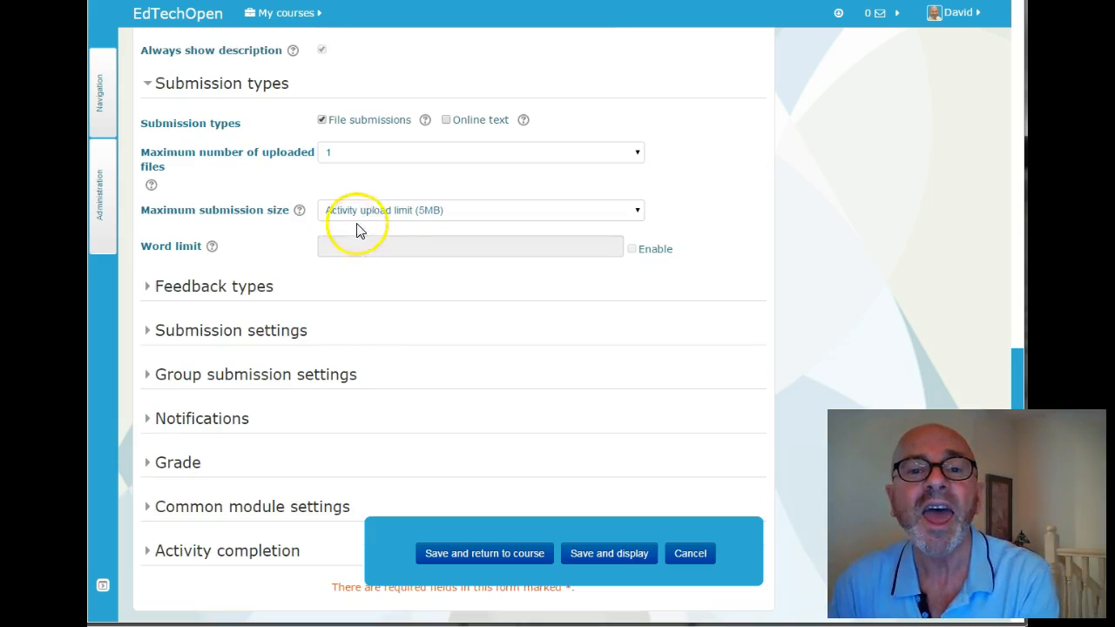
left_click(486, 221)
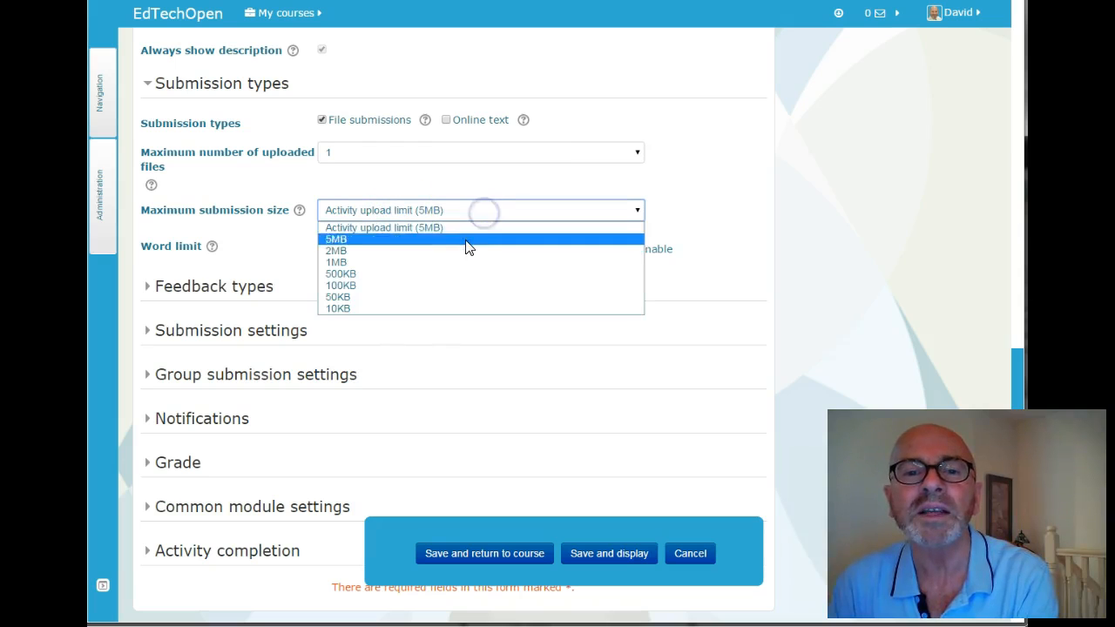
left_click(462, 269)
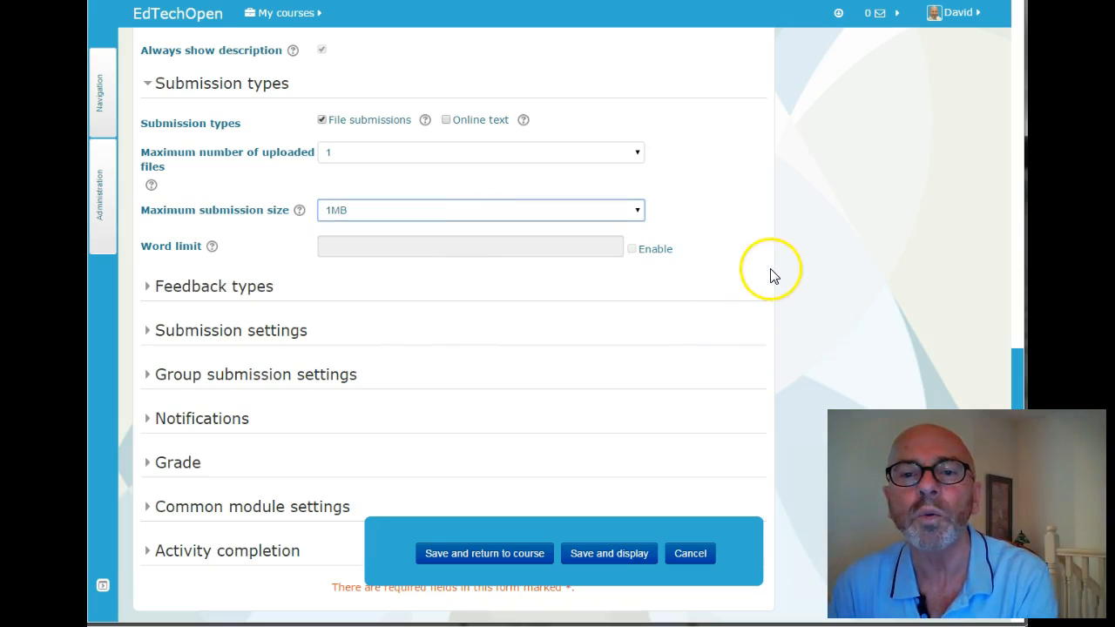
Save the assignment and display its page to review the grading summary and submission status.
scroll(769, 276, "down", 2)
left_click(740, 284)
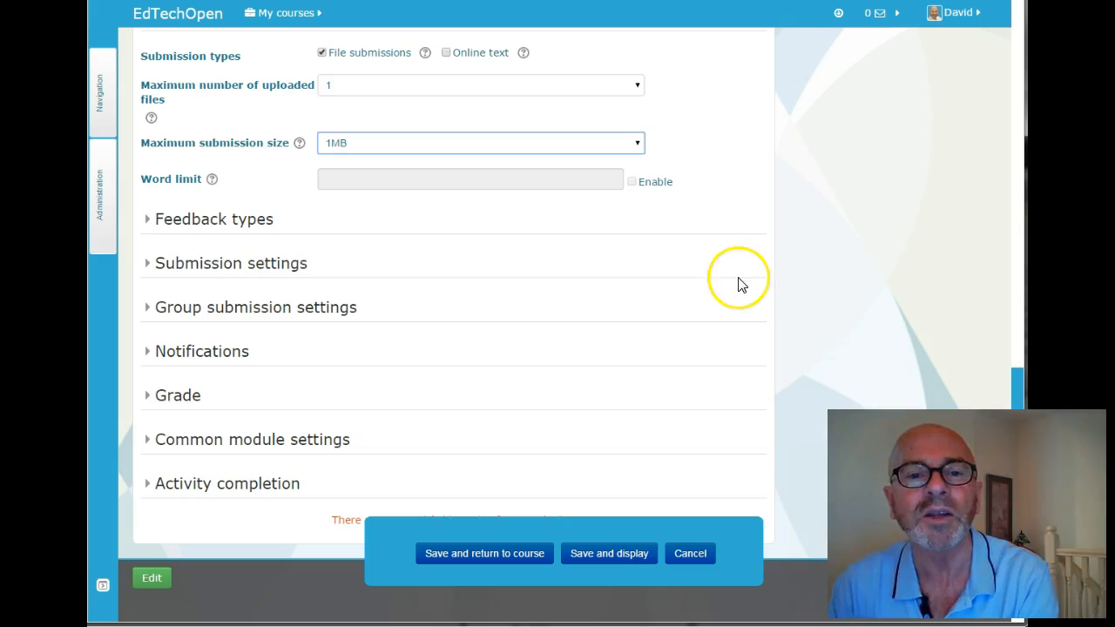
scroll(734, 284, "down", 3)
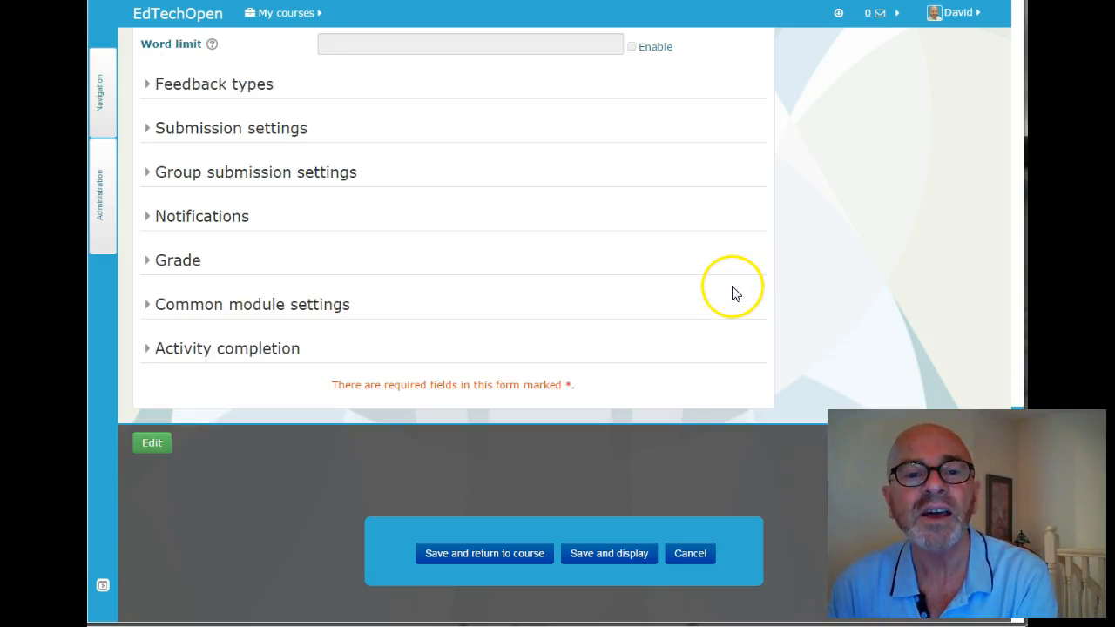
scroll(735, 305, "down", 1)
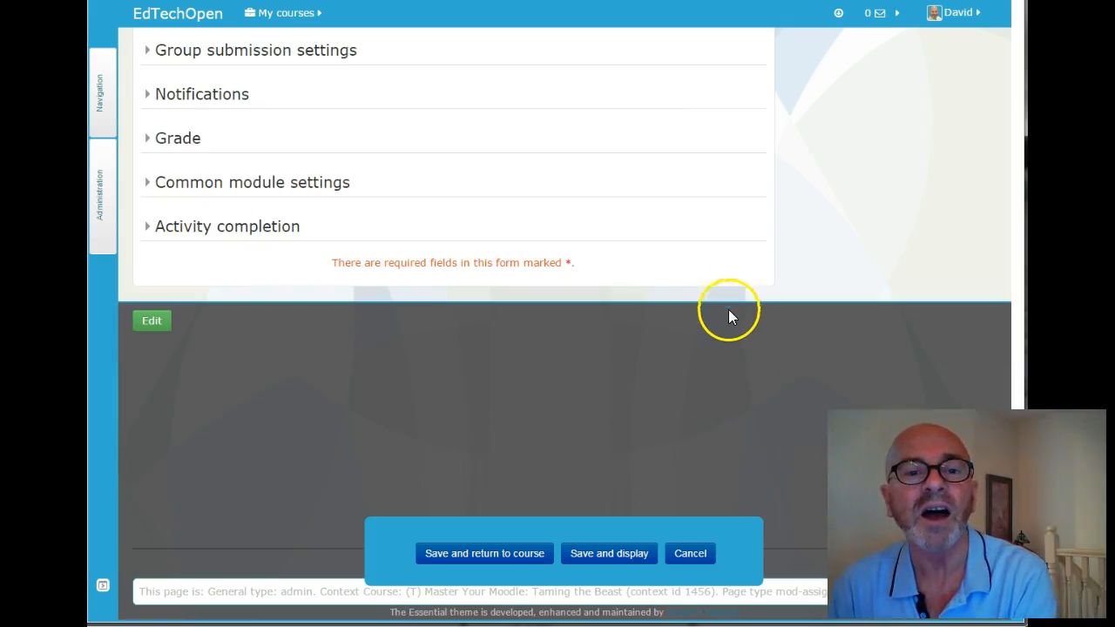
left_click(614, 560)
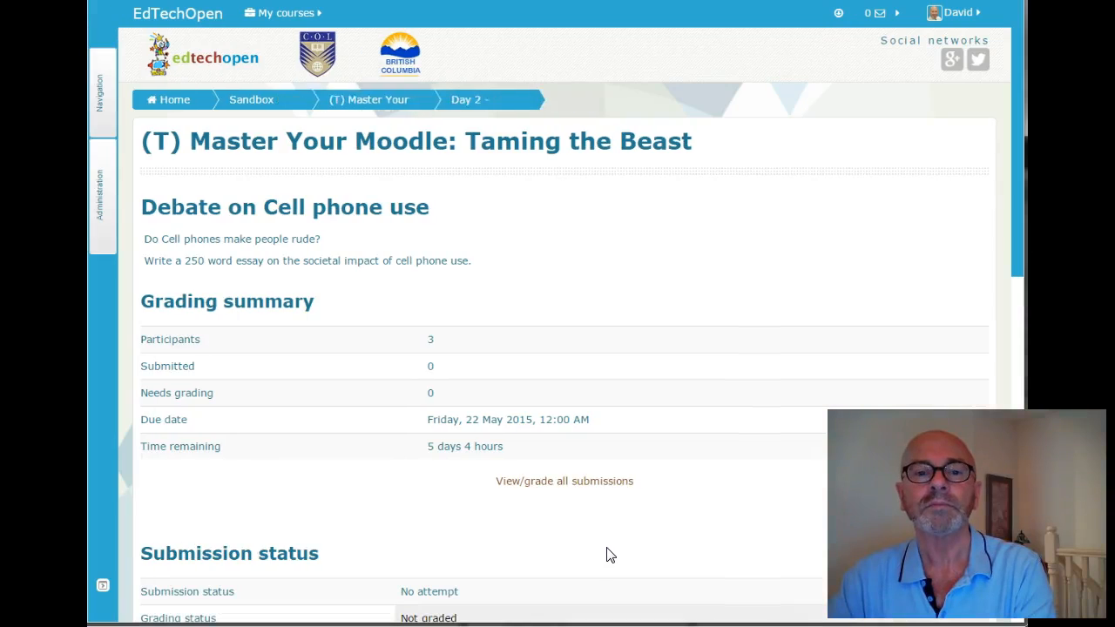
scroll(610, 547, "down", 3)
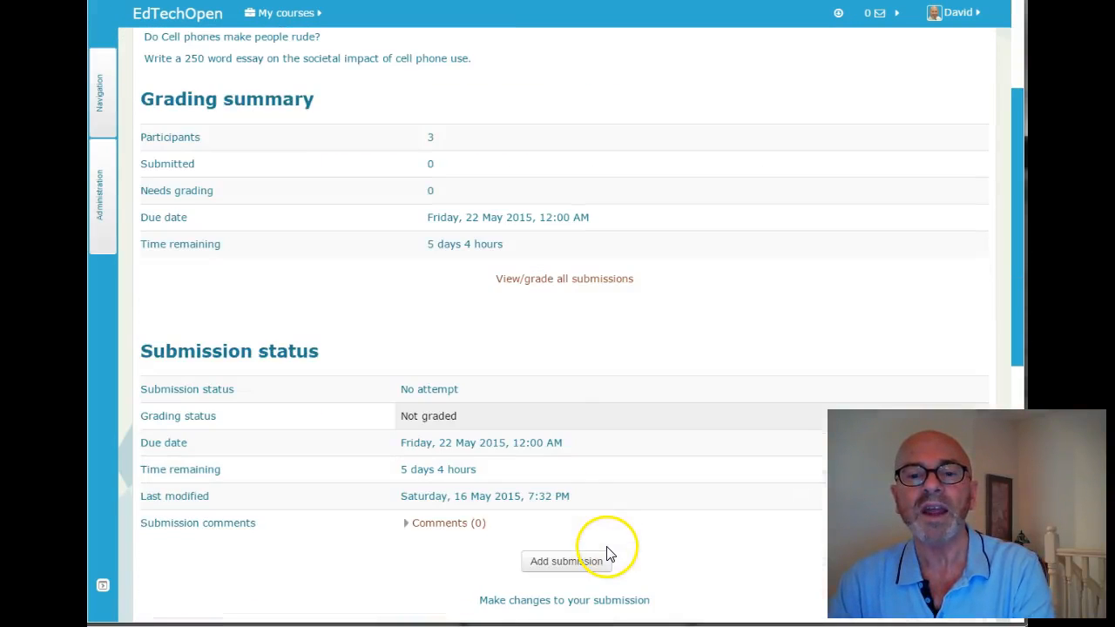
scroll(606, 549, "up", 3)
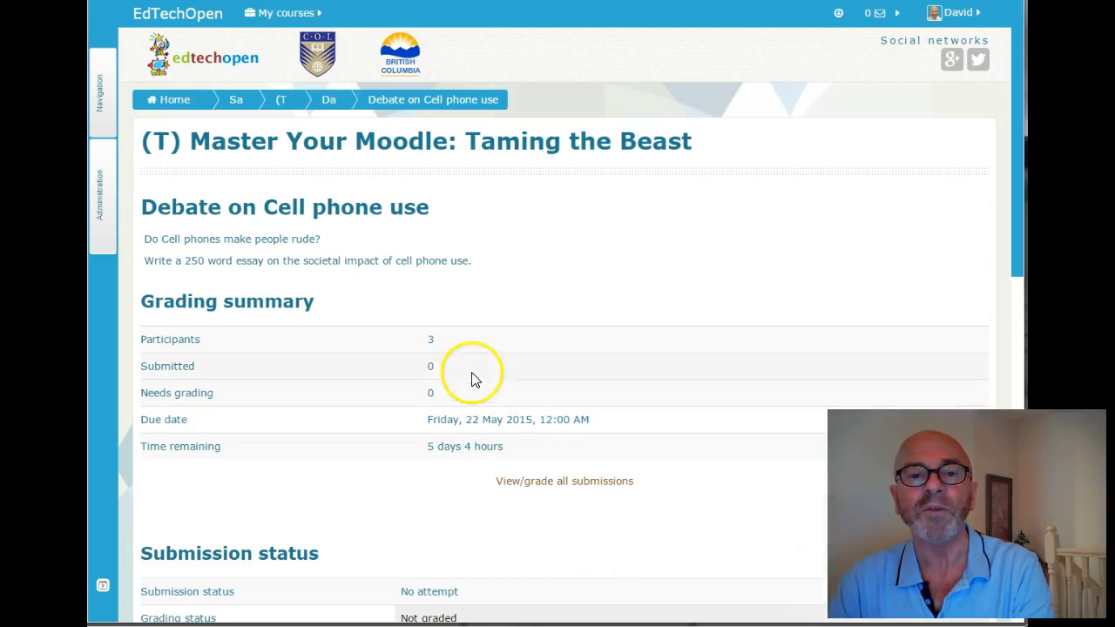
Switch to the Participant role to view the Debate on Cell phone use assignment as a student.
left_click(111, 216)
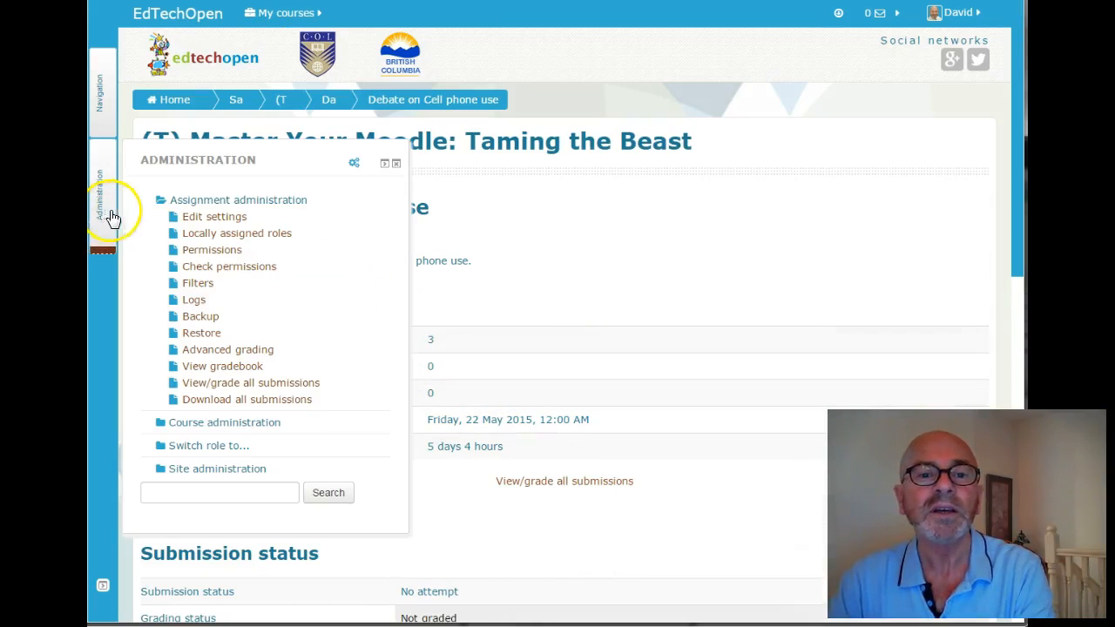
left_click(213, 446)
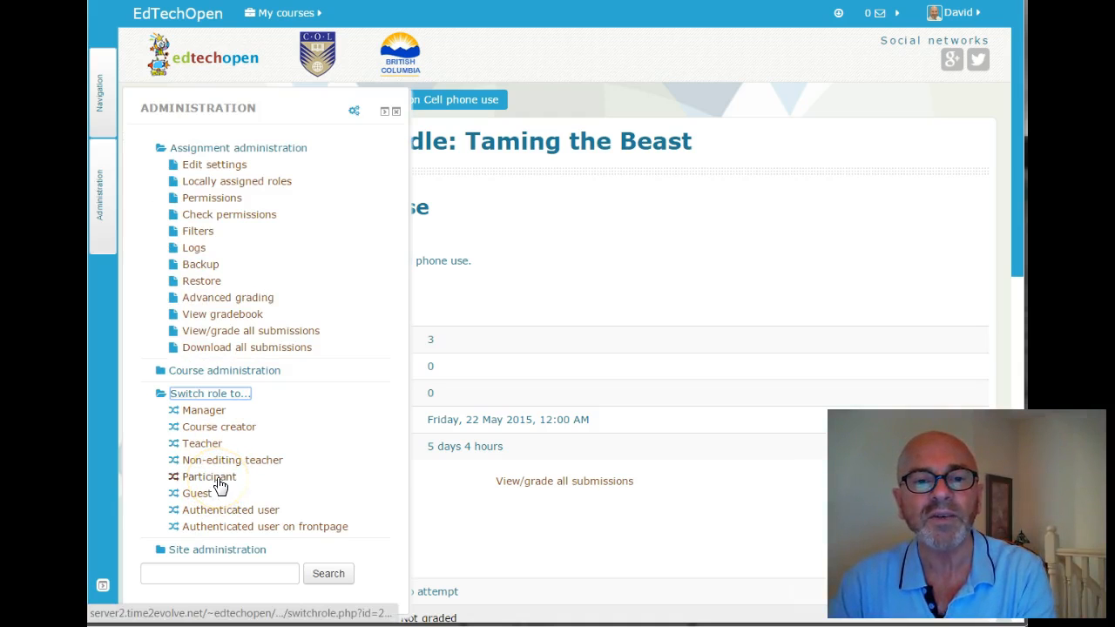
left_click(218, 484)
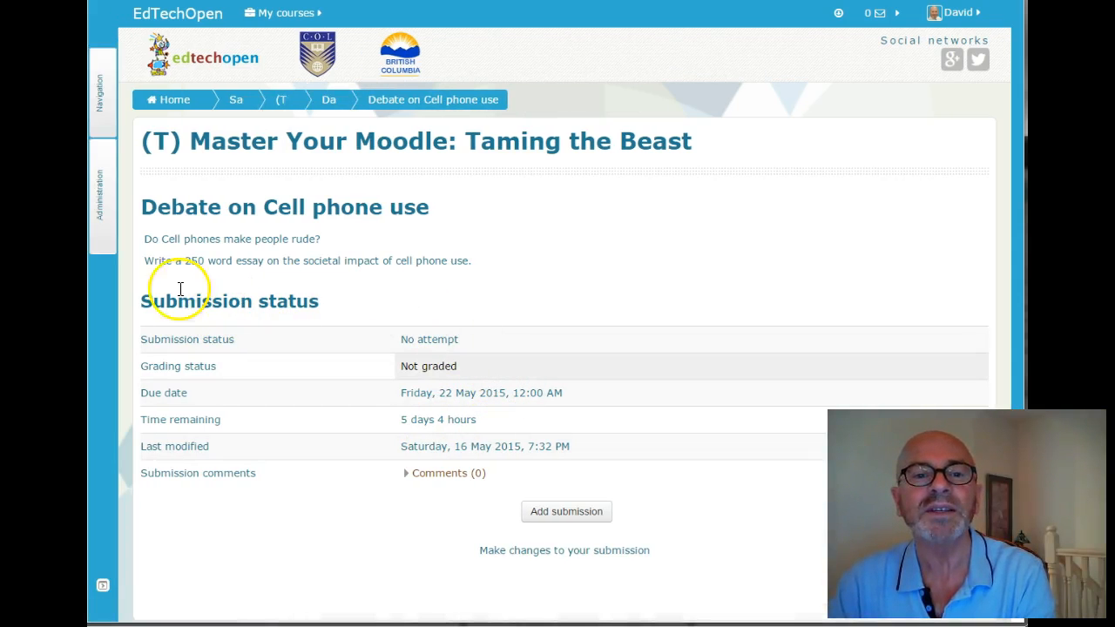
left_click(277, 259)
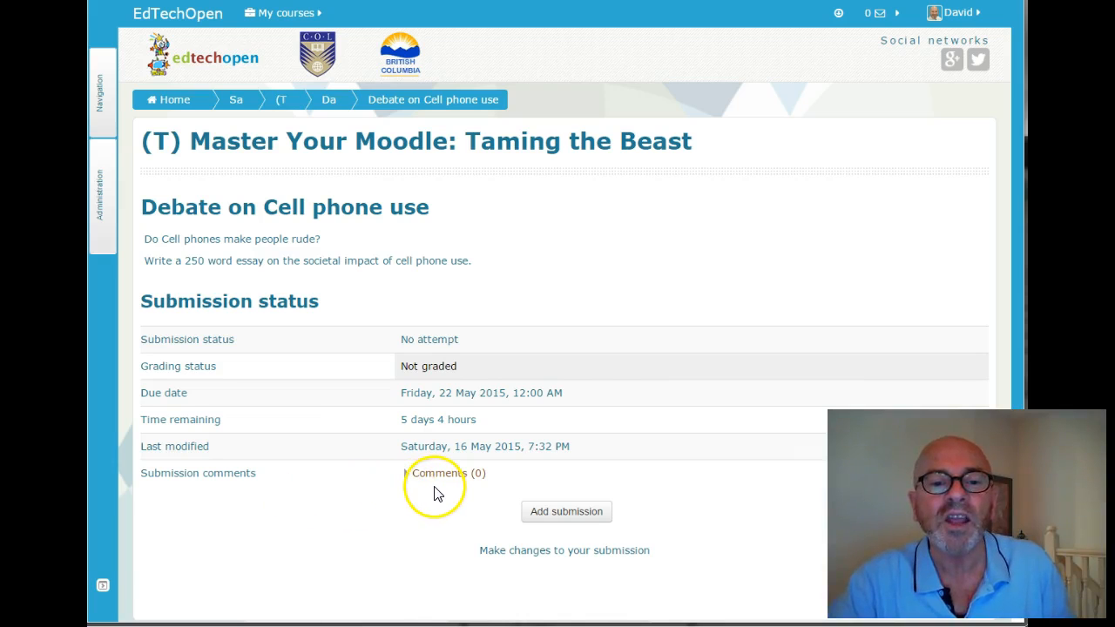
Inspect the assignment's file submission form without submitting anything, and return to the normal role.
left_click(554, 521)
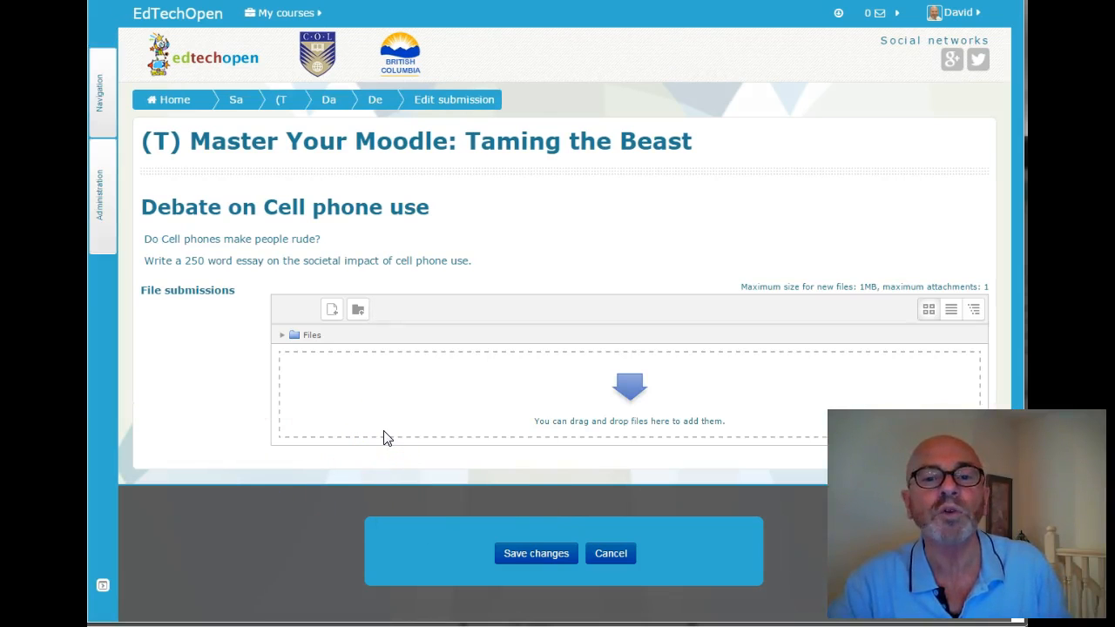
left_click(601, 557)
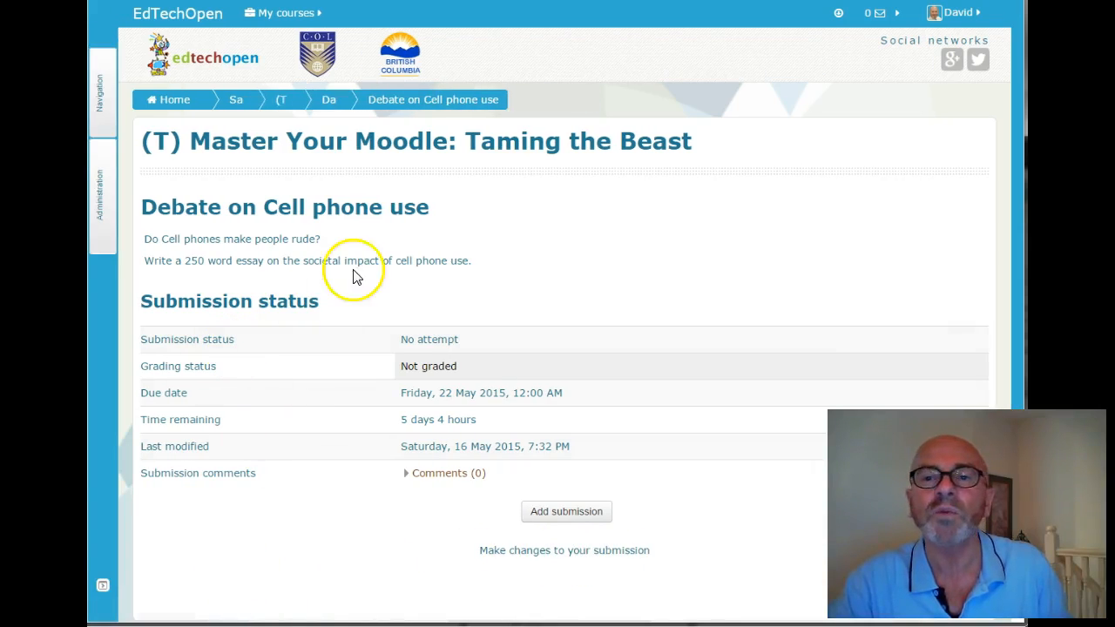
left_click(110, 202)
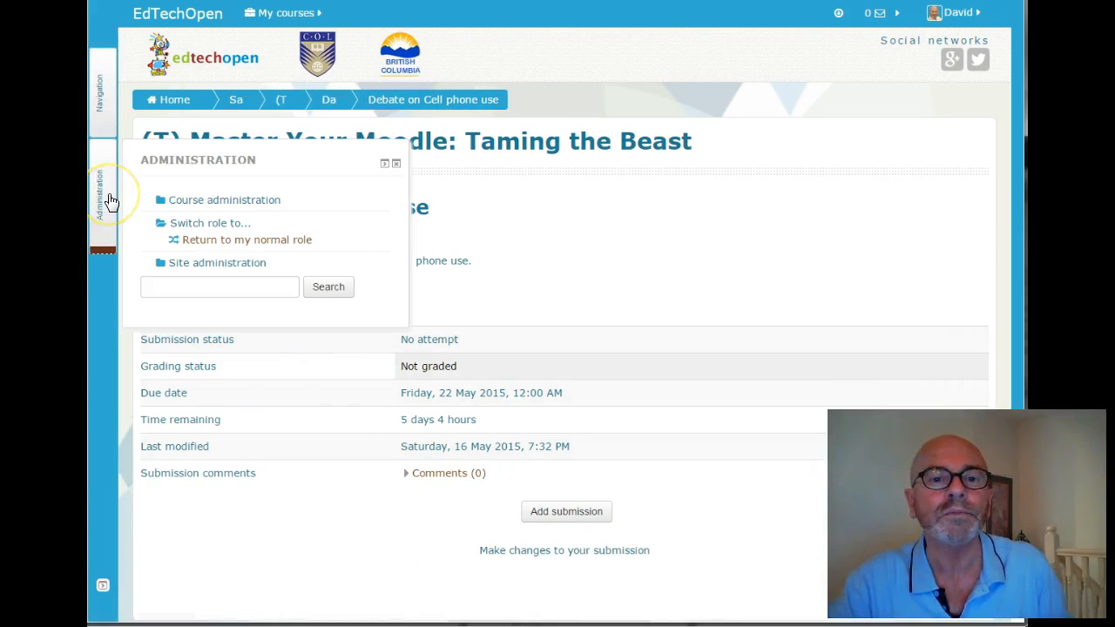
left_click(200, 244)
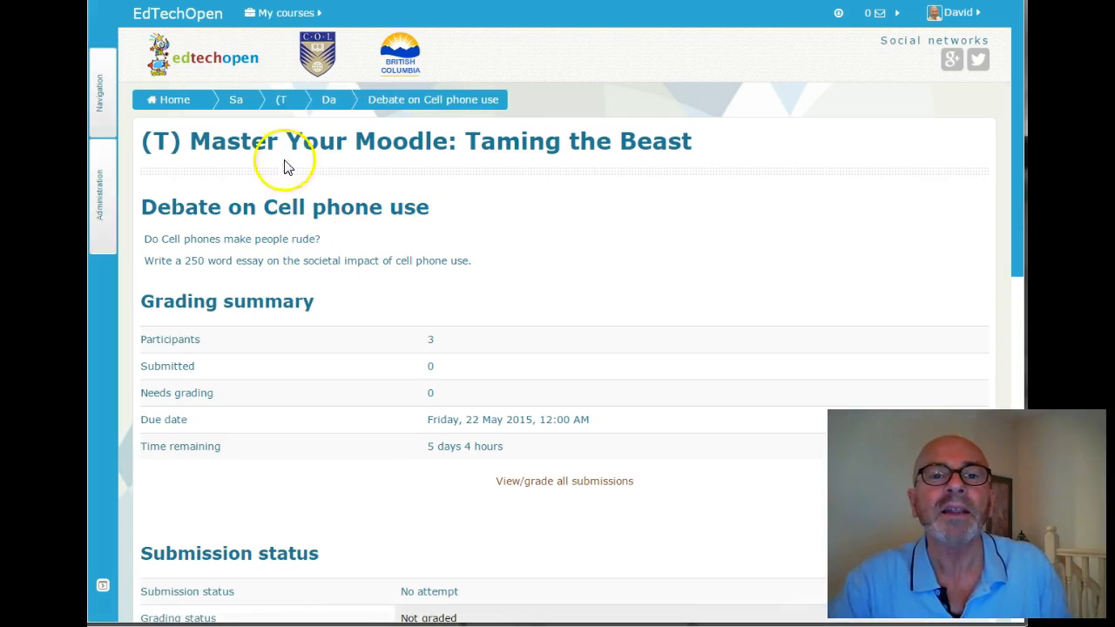
Go back to the course page and open the Debate on Cell phone use assignment under Day 2 - Sunday.
left_click(309, 105)
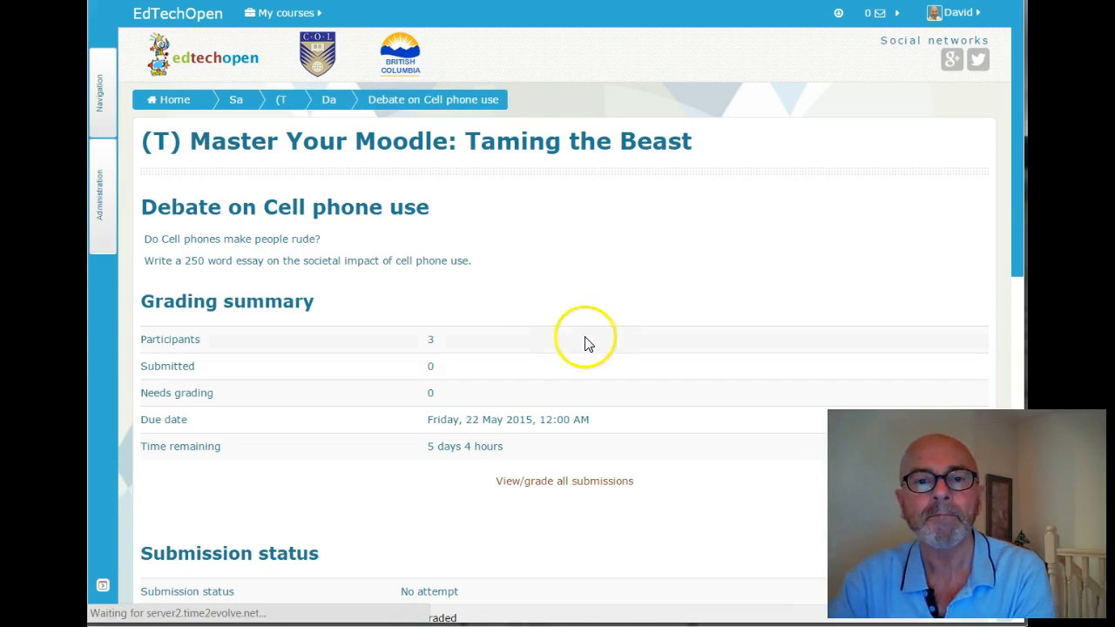
scroll(496, 418, "down", 2)
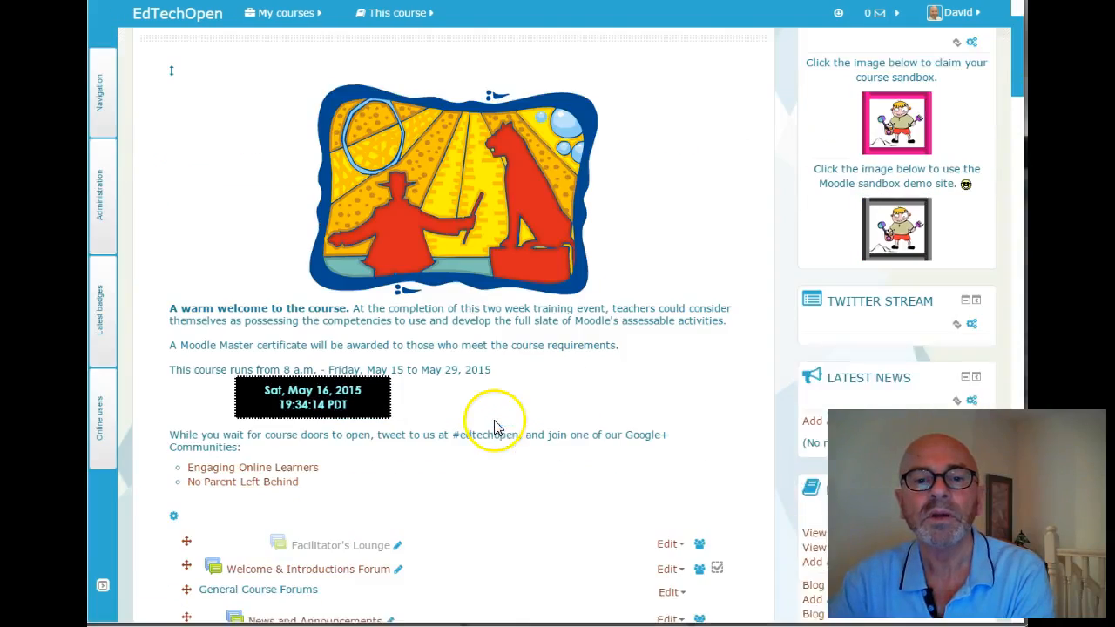
scroll(510, 411, "down", 8)
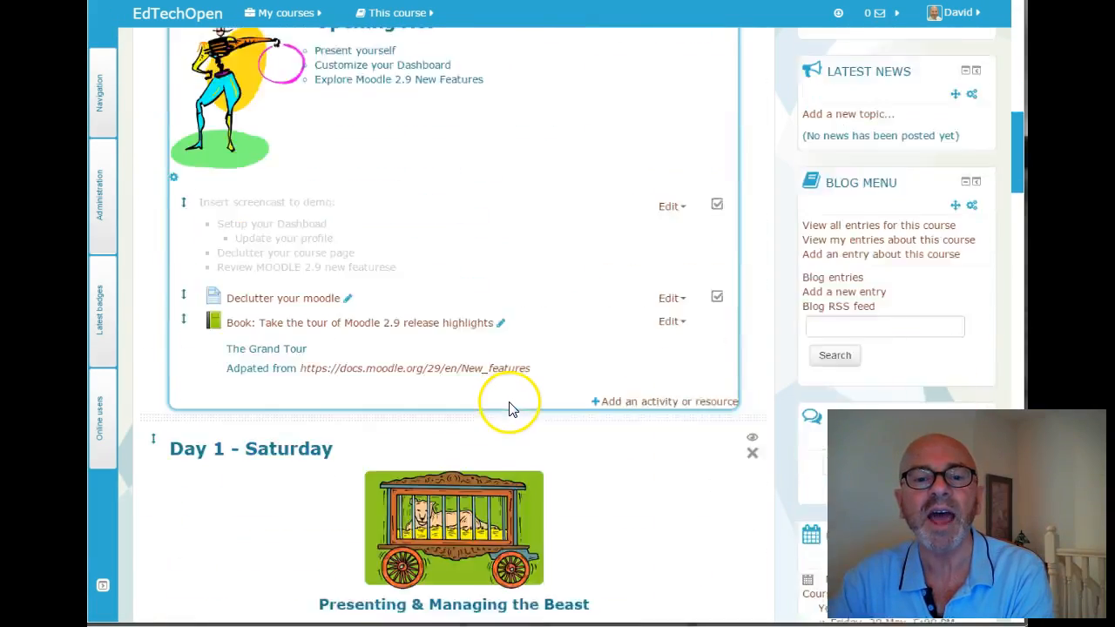
scroll(511, 409, "down", 8)
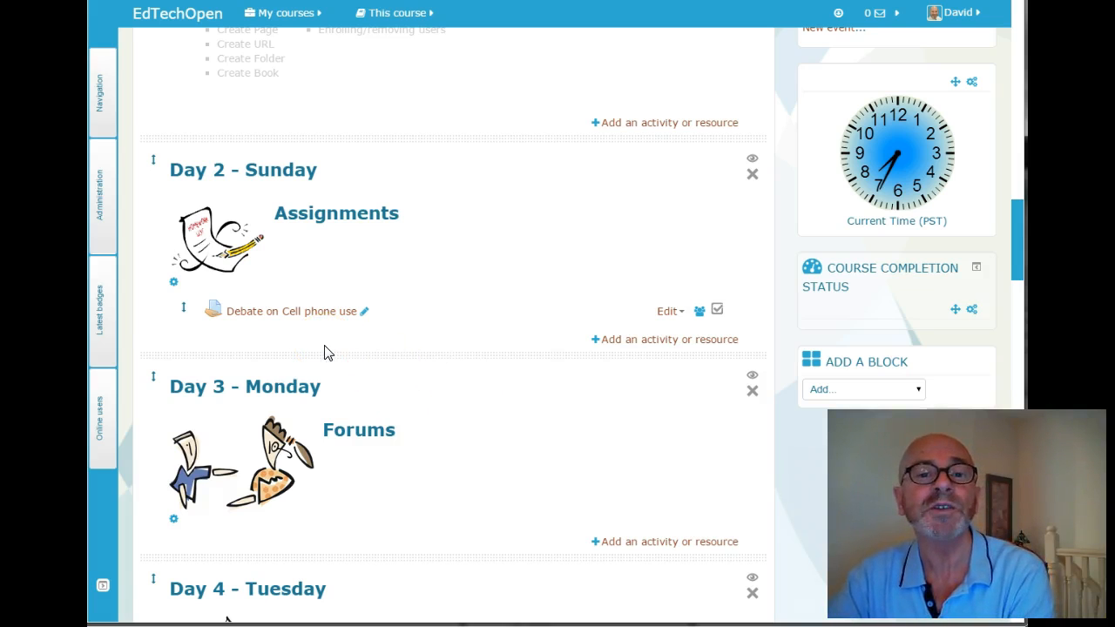
left_click(275, 316)
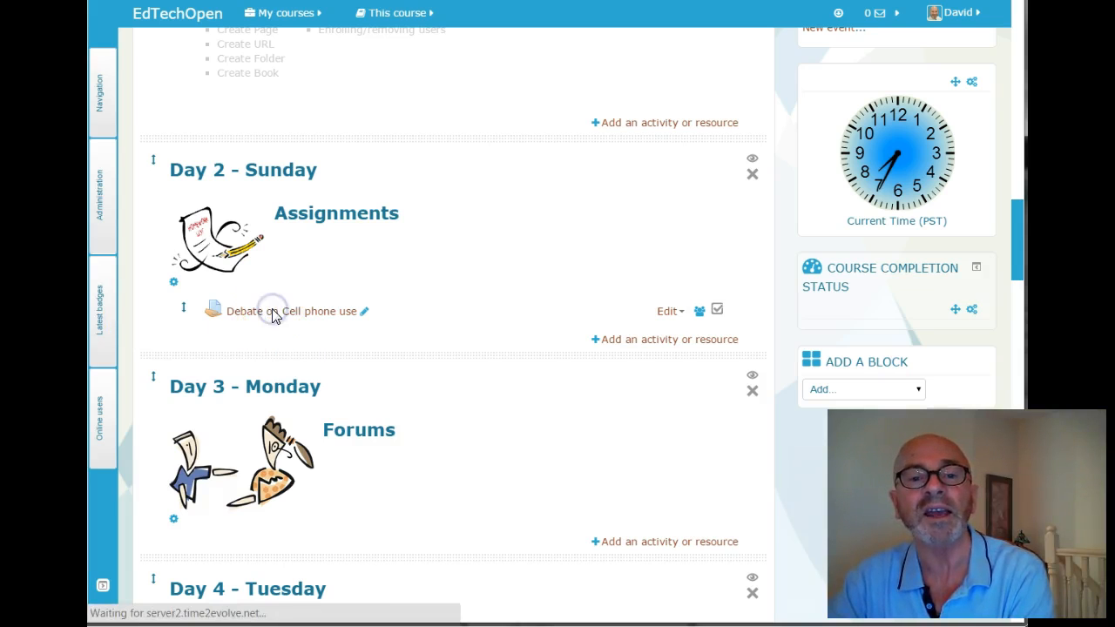